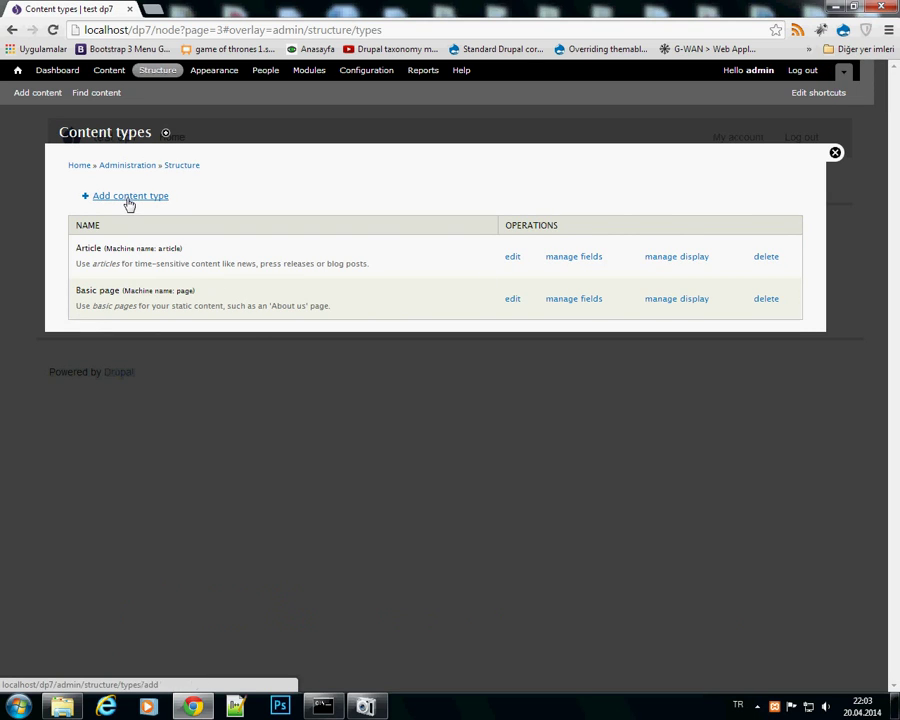
Start a new content type and name it gallery.
{"action": "left_click", "coordinate": [128, 198]}
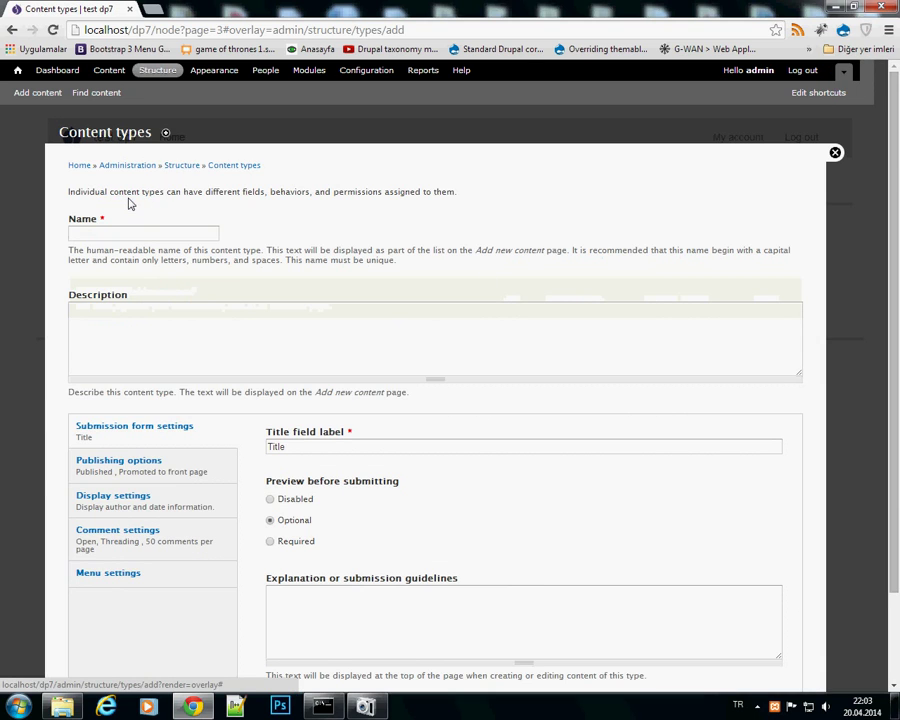
{"action": "left_click", "coordinate": [122, 233]}
{"action": "type", "text": "gallery"}
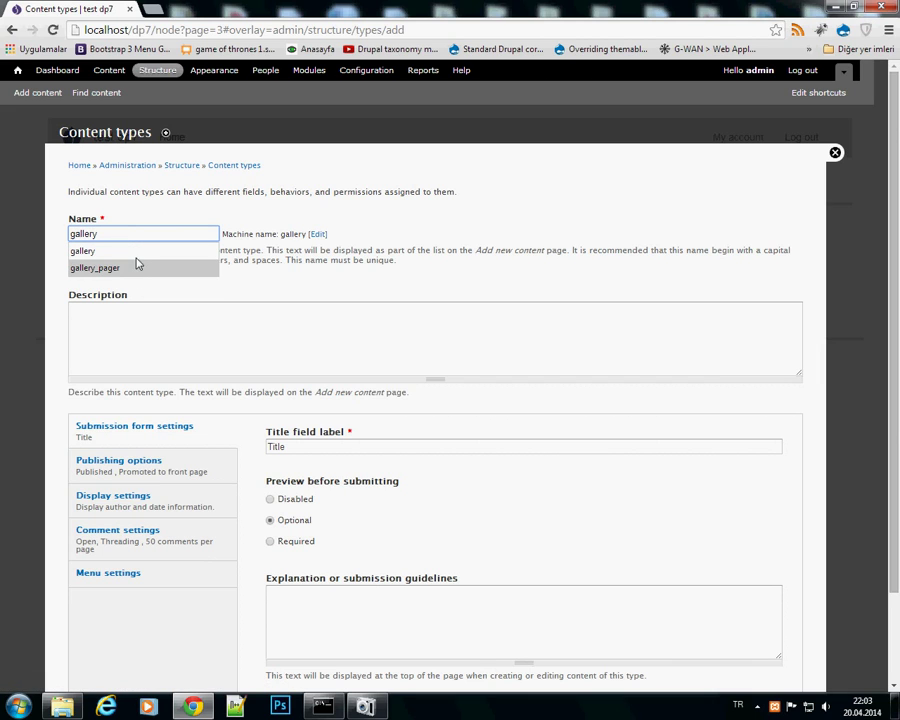
{"action": "key", "text": "Escape"}
{"action": "scroll", "coordinate": [283, 528], "scroll_direction": "down", "scroll_amount": 2}
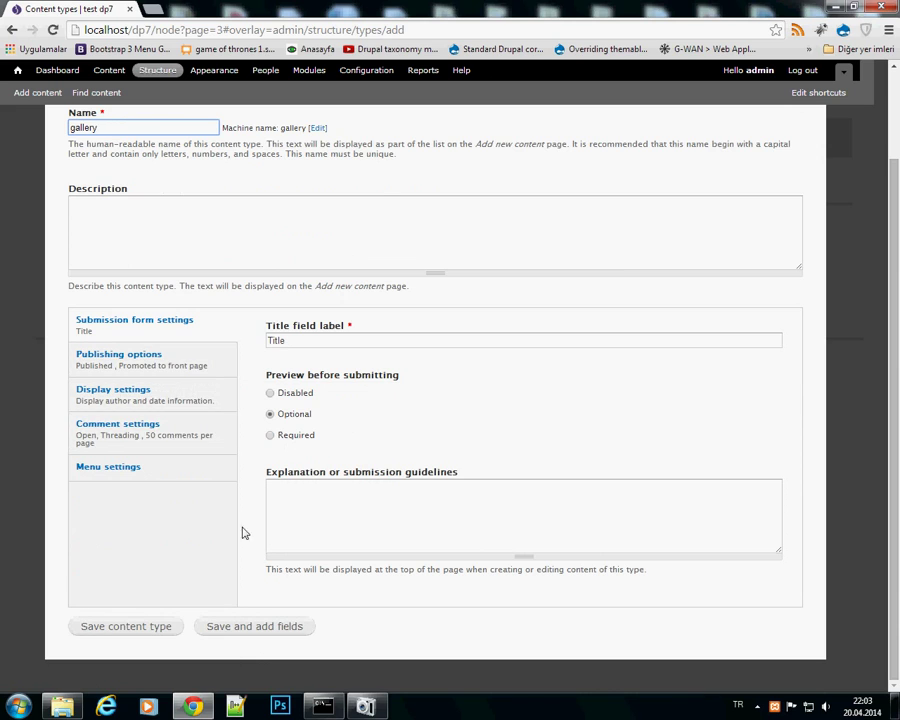
Turn off the Promoted to front page publishing option for the gallery content type.
{"action": "left_click", "coordinate": [118, 362]}
{"action": "left_click", "coordinate": [270, 471]}
{"action": "left_click", "coordinate": [158, 505]}
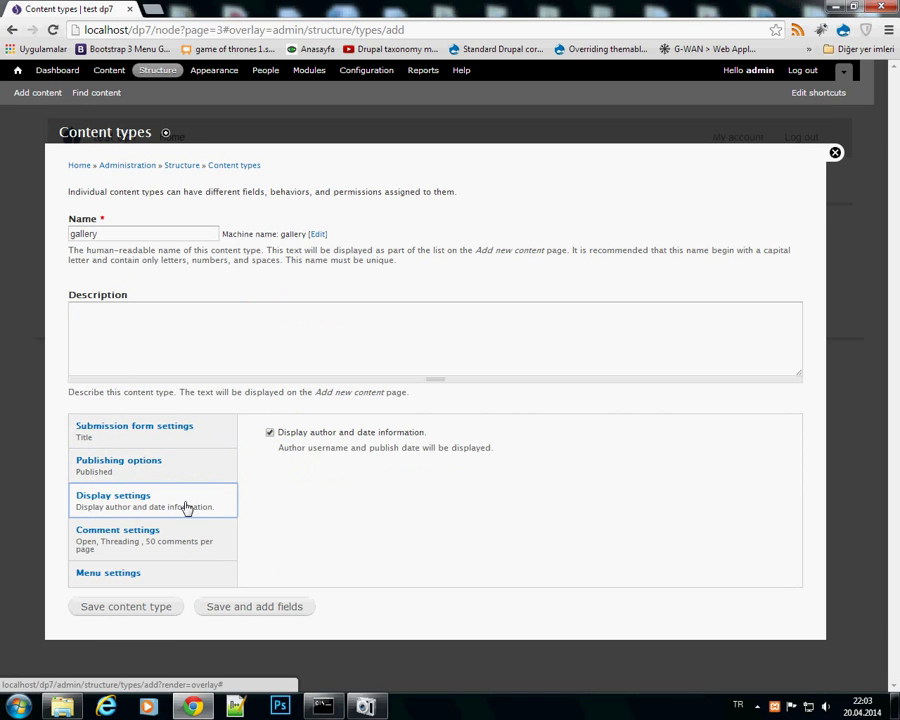
Set the default comment setting for new content to Closed and save the gallery content type, continuing to its fields.
{"action": "left_click", "coordinate": [133, 537]}
{"action": "left_click", "coordinate": [306, 450]}
{"action": "left_click", "coordinate": [297, 473]}
{"action": "scroll", "coordinate": [437, 510], "scroll_direction": "down", "scroll_amount": 1}
{"action": "left_click", "coordinate": [255, 626]}
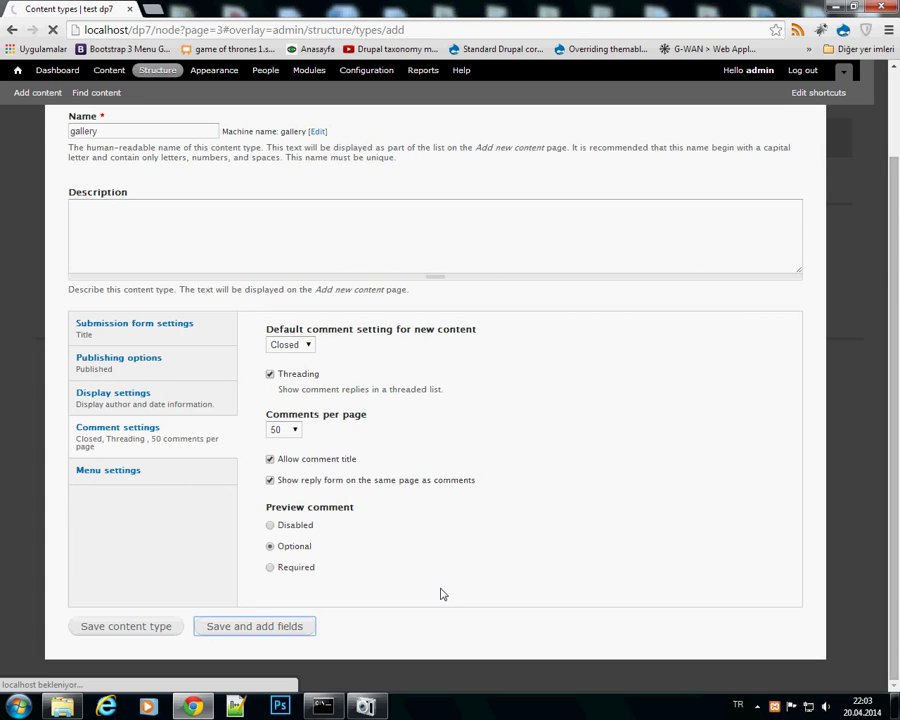
Delete the Body field from the gallery content type.
{"action": "scroll", "coordinate": [443, 594], "scroll_direction": "up", "scroll_amount": 1}
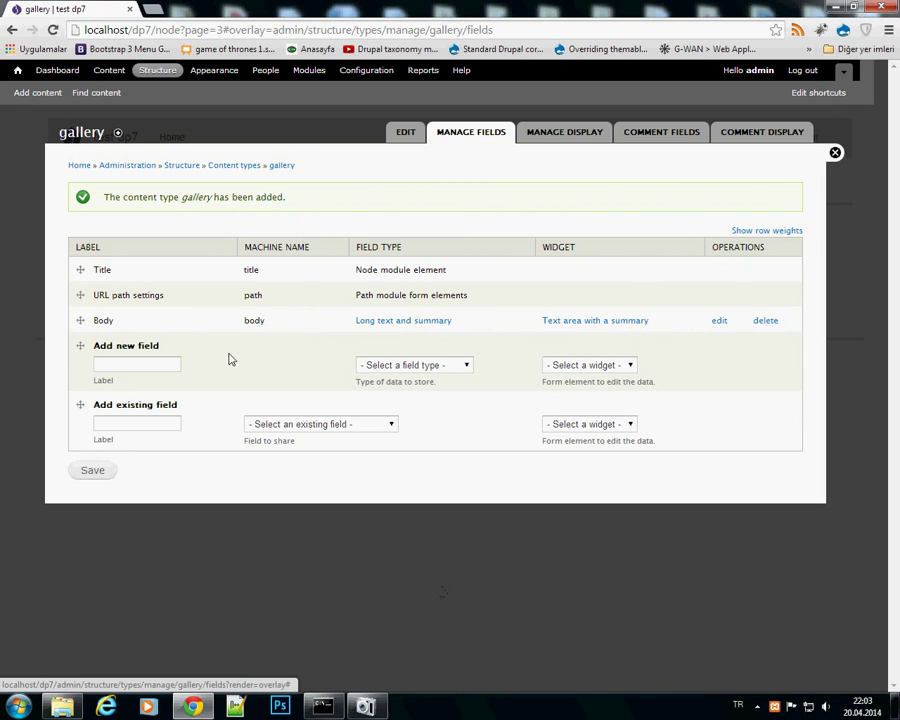
{"action": "left_click", "coordinate": [766, 321]}
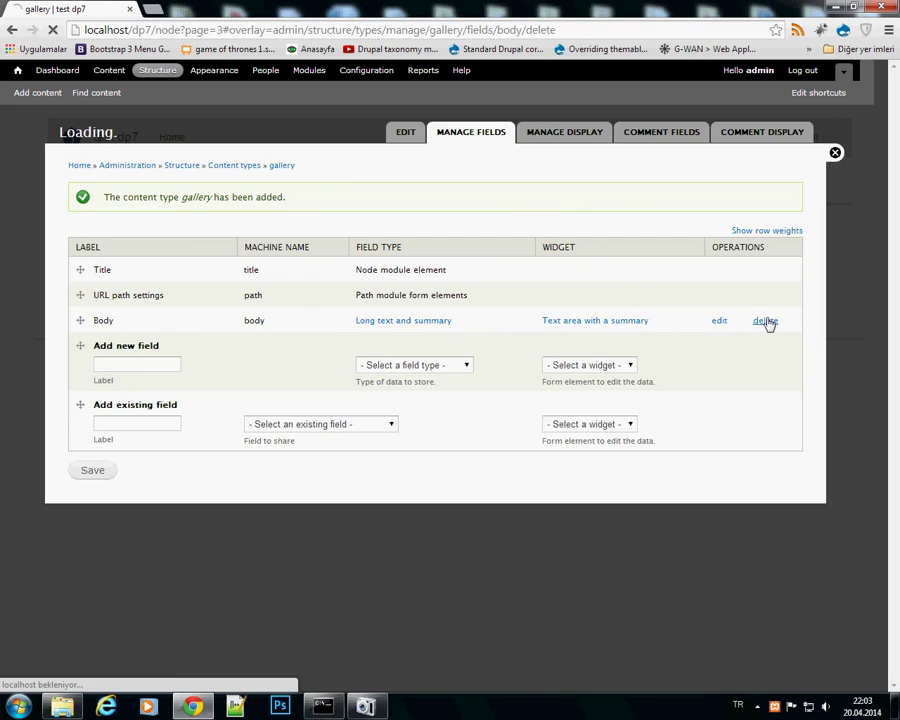
{"action": "left_click", "coordinate": [96, 215]}
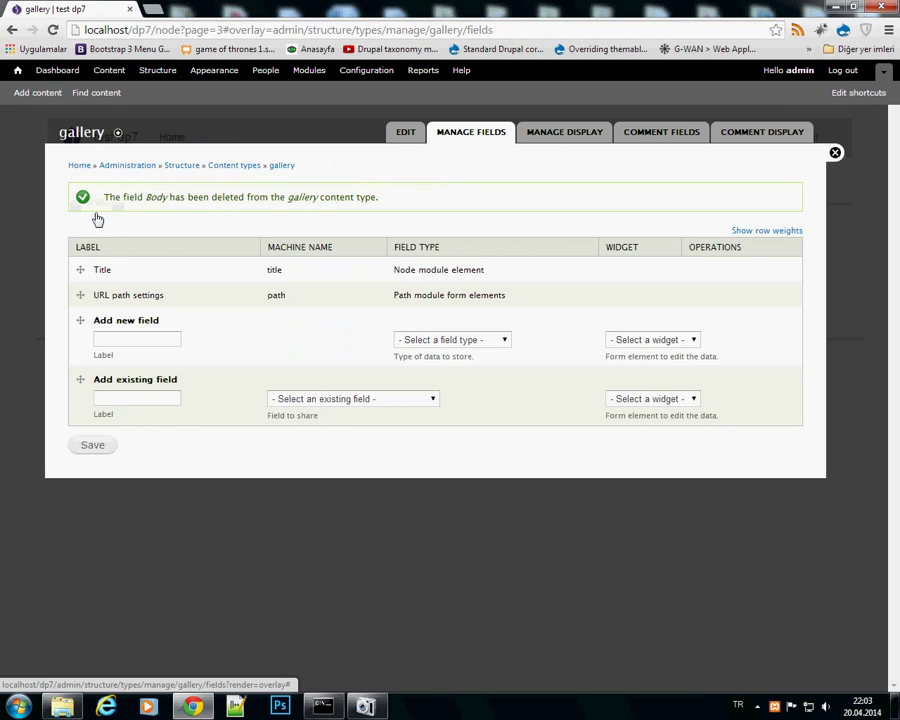
Add a new field labelled images with the Image field type, and save its field settings with the public files destination.
{"action": "left_click", "coordinate": [131, 340]}
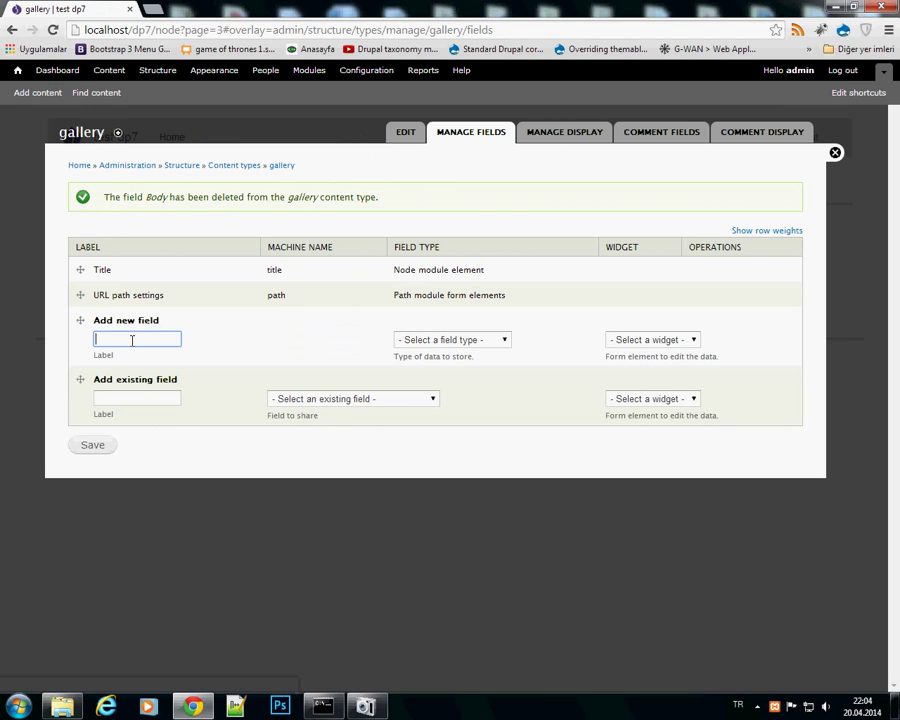
{"action": "type", "text": "images"}
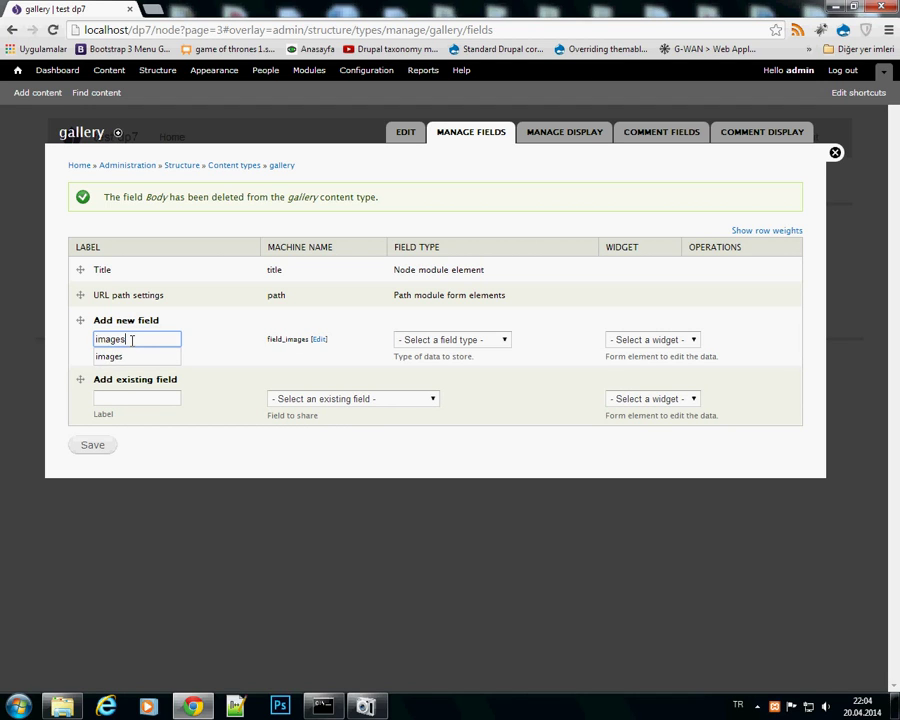
{"action": "left_click", "coordinate": [484, 341]}
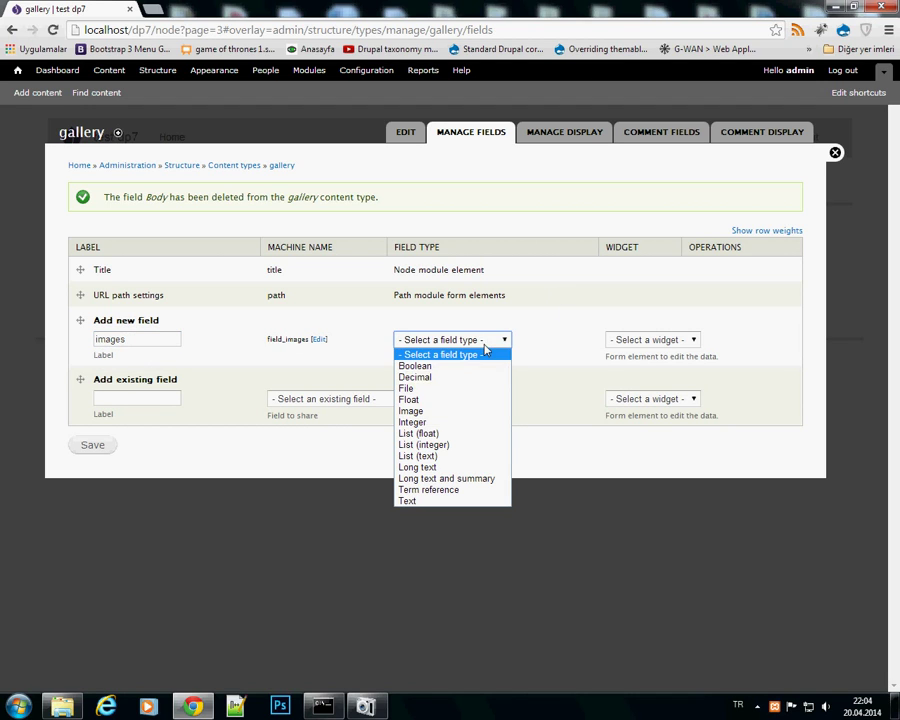
{"action": "left_click", "coordinate": [410, 411]}
{"action": "left_click", "coordinate": [94, 447]}
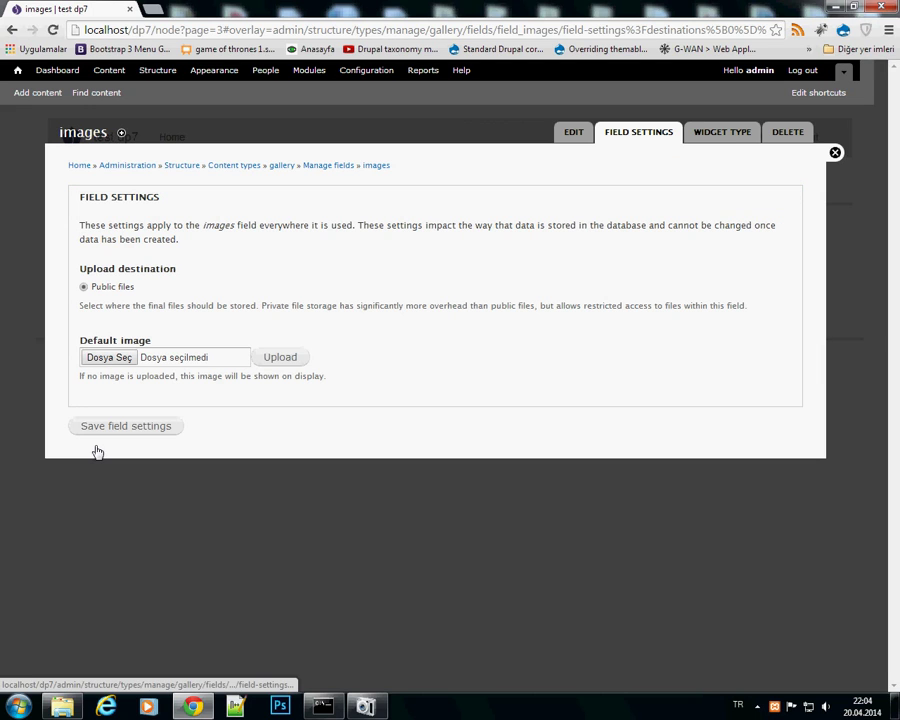
{"action": "left_click", "coordinate": [148, 429]}
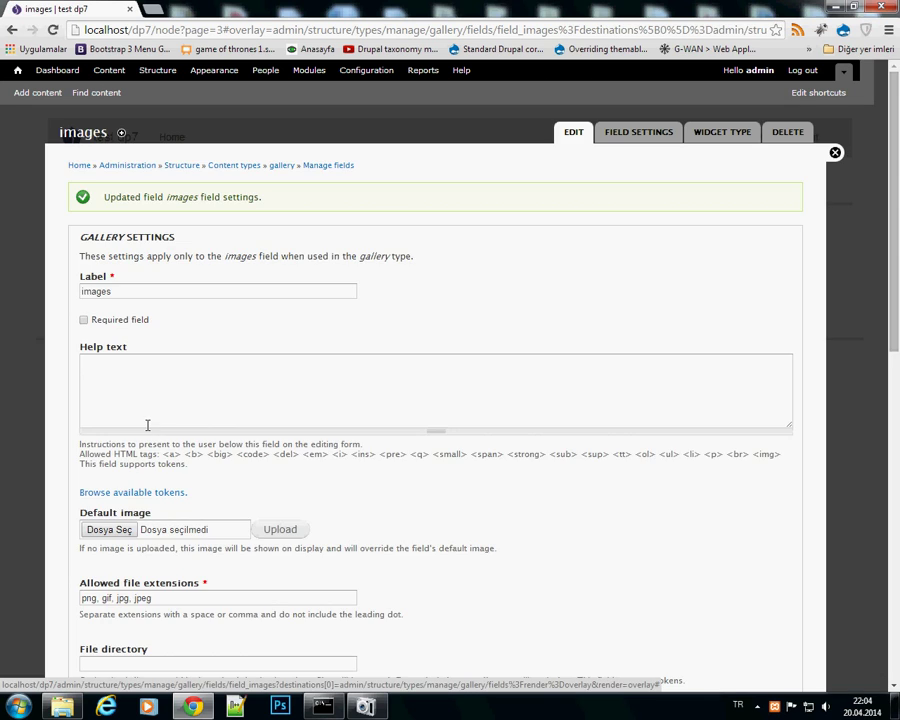
Enable the Alt and Title fields for the images field.
{"action": "scroll", "coordinate": [150, 414], "scroll_direction": "down", "scroll_amount": 3}
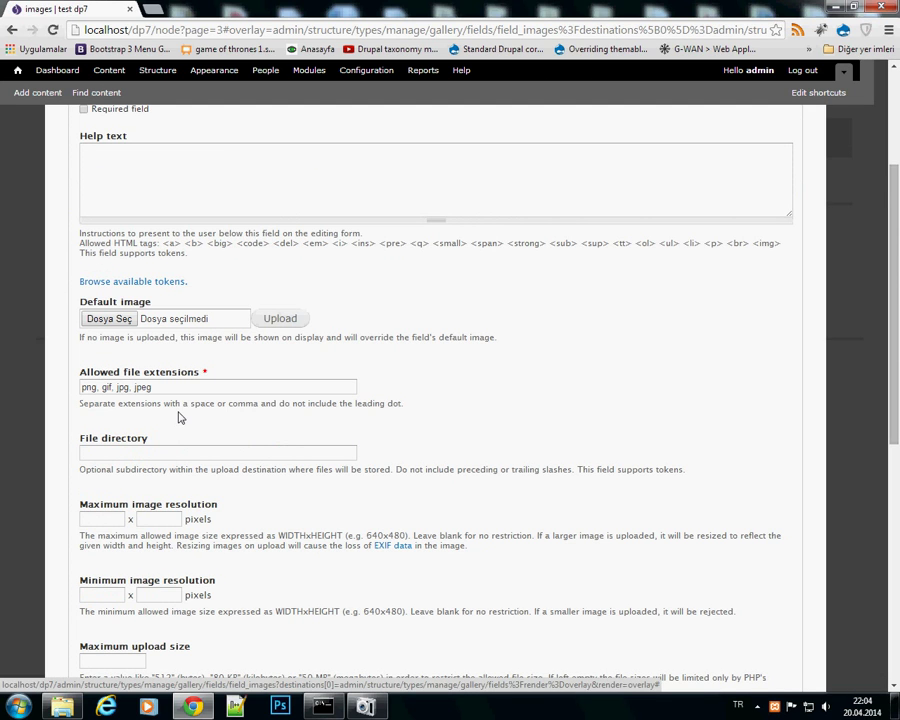
{"action": "scroll", "coordinate": [178, 414], "scroll_direction": "down", "scroll_amount": 5}
{"action": "scroll", "coordinate": [180, 418], "scroll_direction": "down", "scroll_amount": 2}
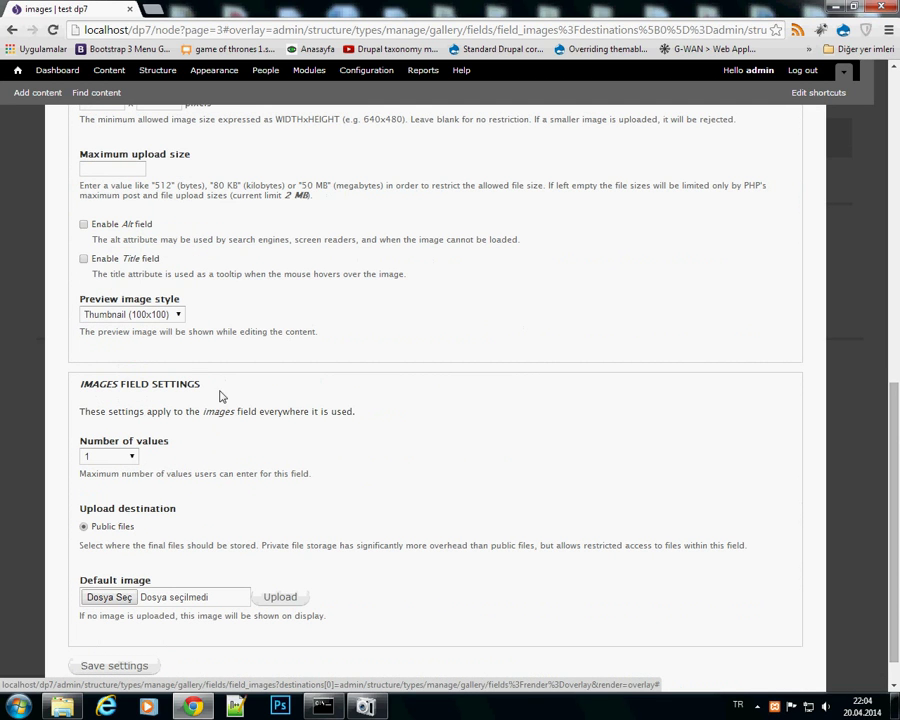
{"action": "left_click", "coordinate": [84, 258]}
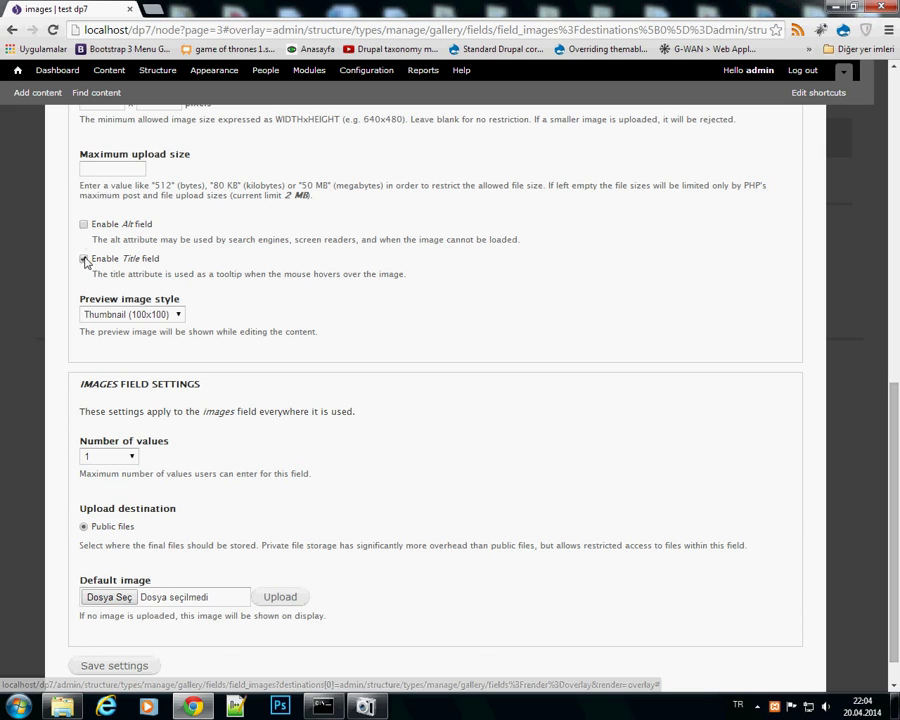
{"action": "left_click", "coordinate": [84, 224]}
Set the images field's number of values to Unlimited and save its settings.
{"action": "scroll", "coordinate": [190, 330], "scroll_direction": "down", "scroll_amount": 1}
{"action": "left_click", "coordinate": [126, 418]}
{"action": "left_click", "coordinate": [104, 432]}
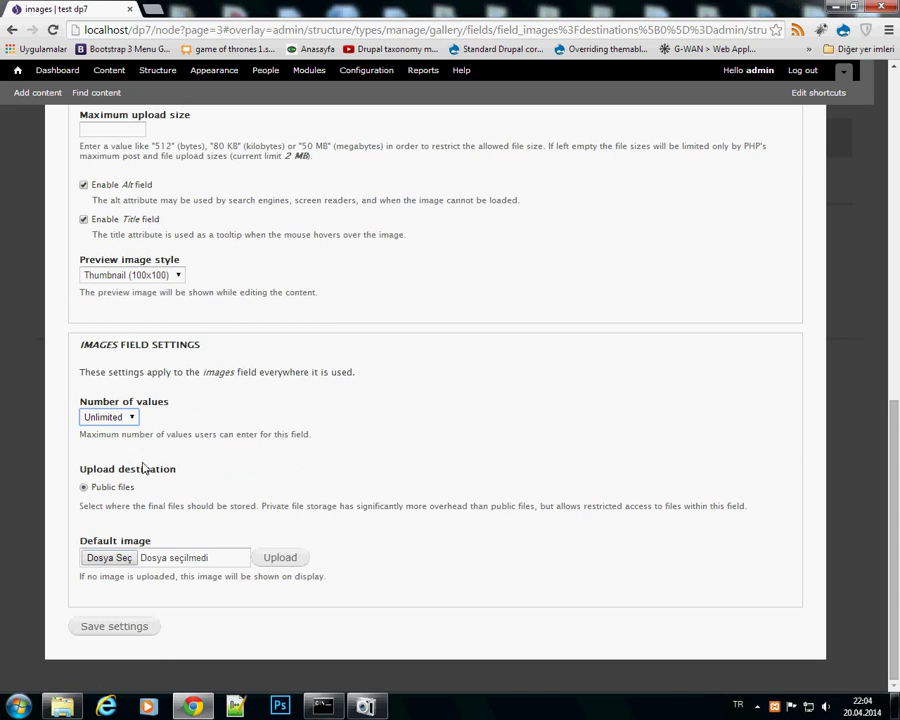
{"action": "left_click", "coordinate": [122, 625]}
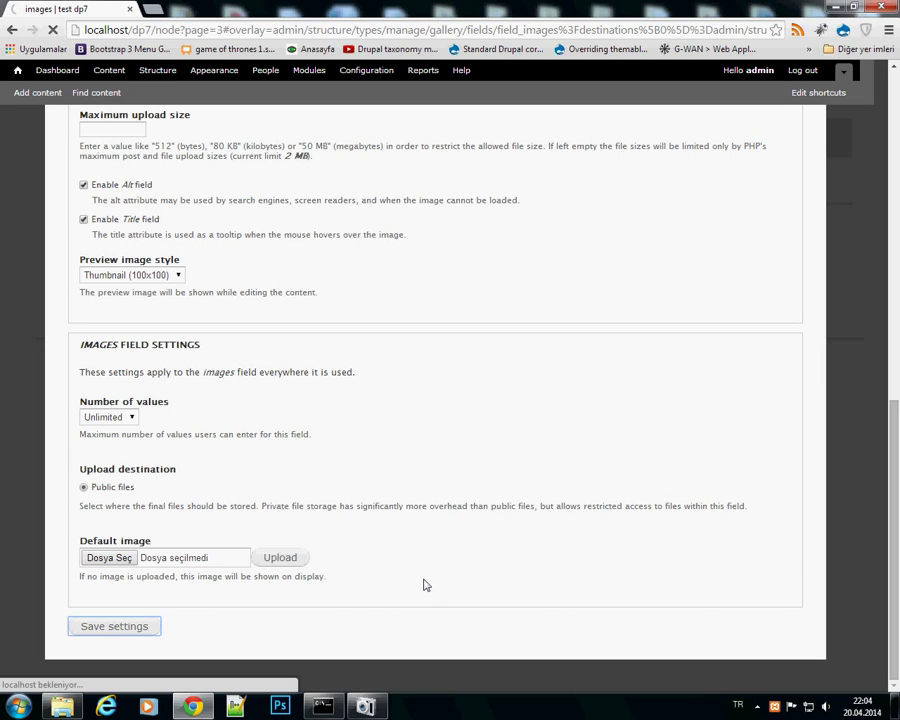
{"action": "scroll", "coordinate": [424, 585], "scroll_direction": "up", "scroll_amount": 6}
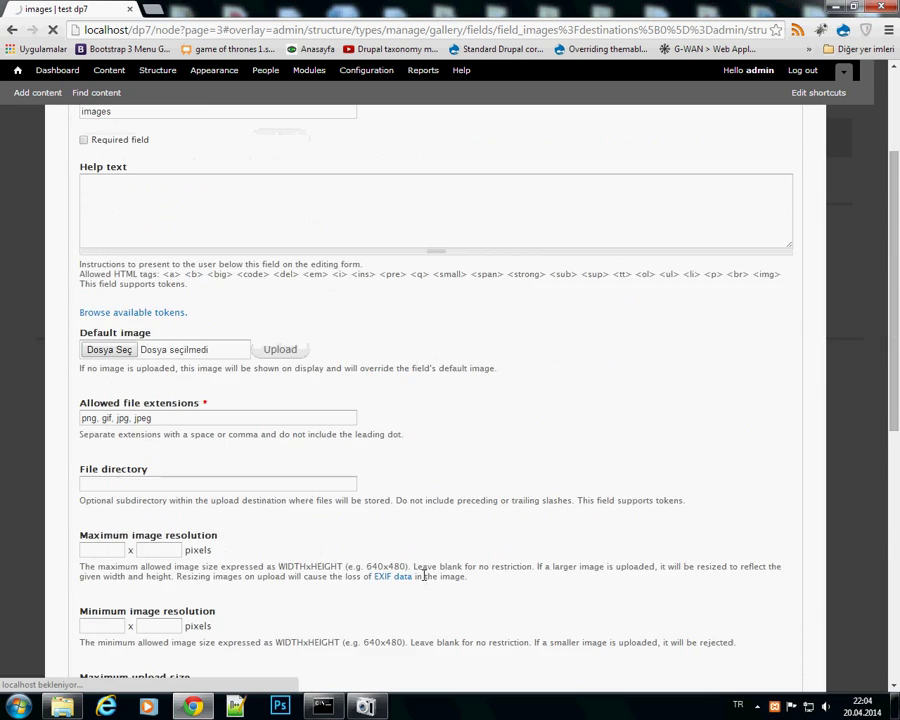
{"action": "scroll", "coordinate": [424, 575], "scroll_direction": "up", "scroll_amount": 2}
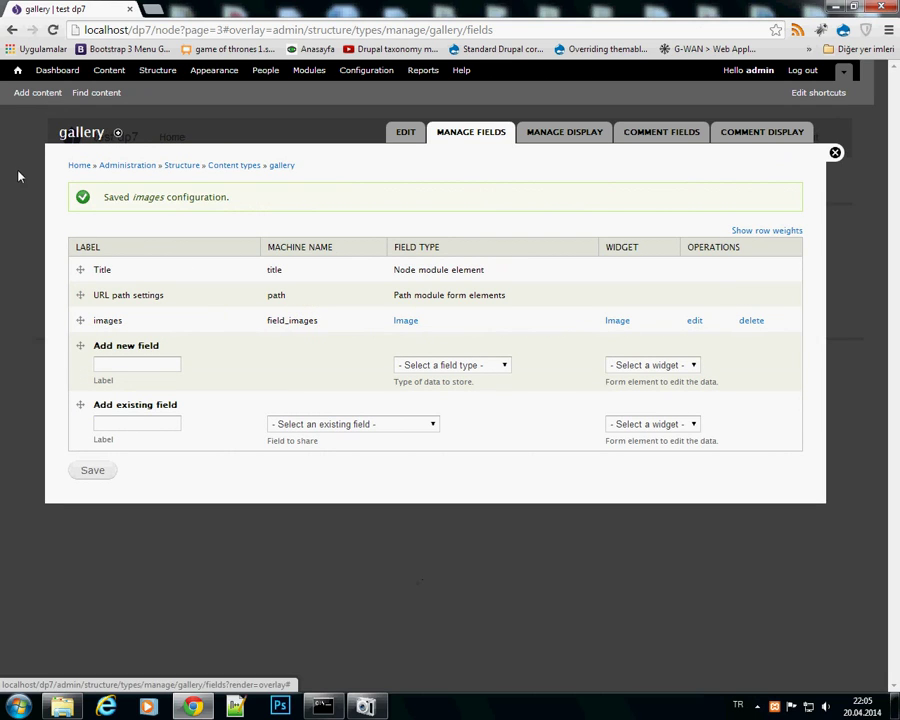
Start a new gallery content item and title it "test gallery".
{"action": "left_click", "coordinate": [112, 71]}
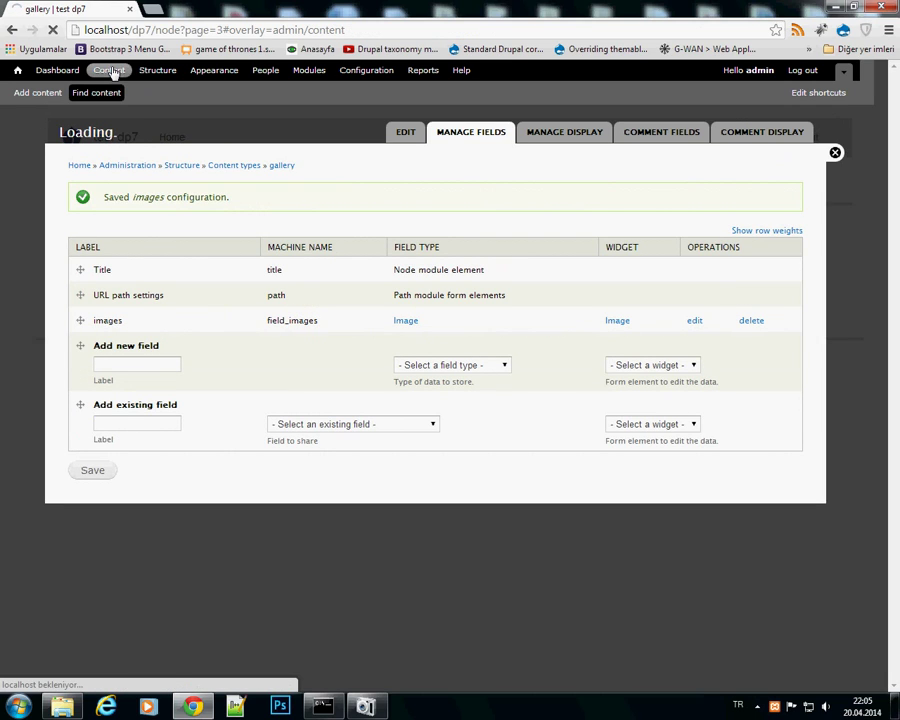
{"action": "left_click", "coordinate": [104, 197]}
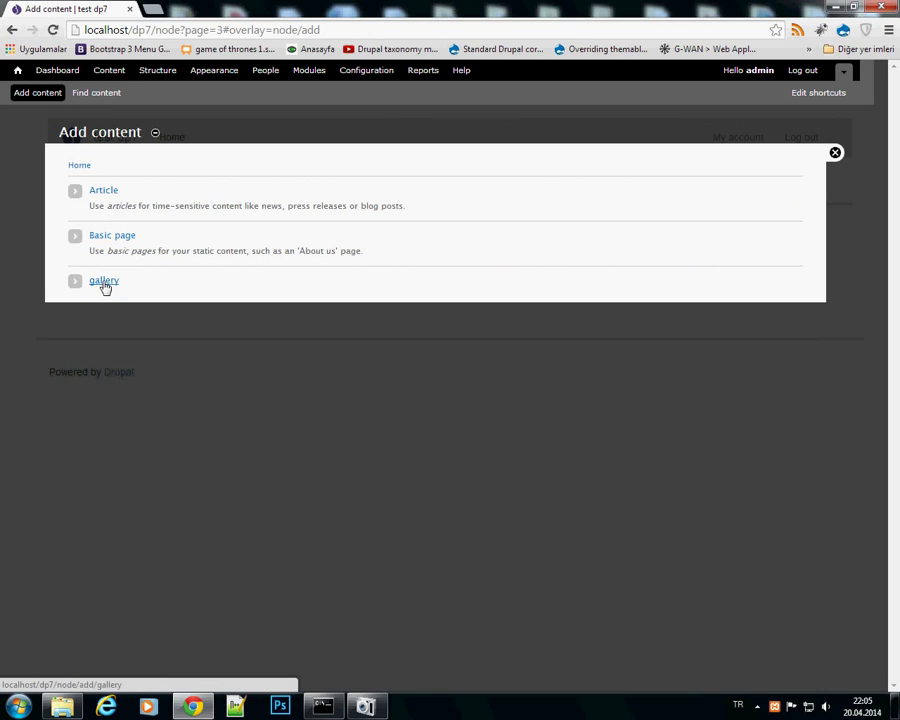
{"action": "left_click", "coordinate": [104, 282]}
{"action": "left_click", "coordinate": [127, 203]}
{"action": "type", "text": "test"}
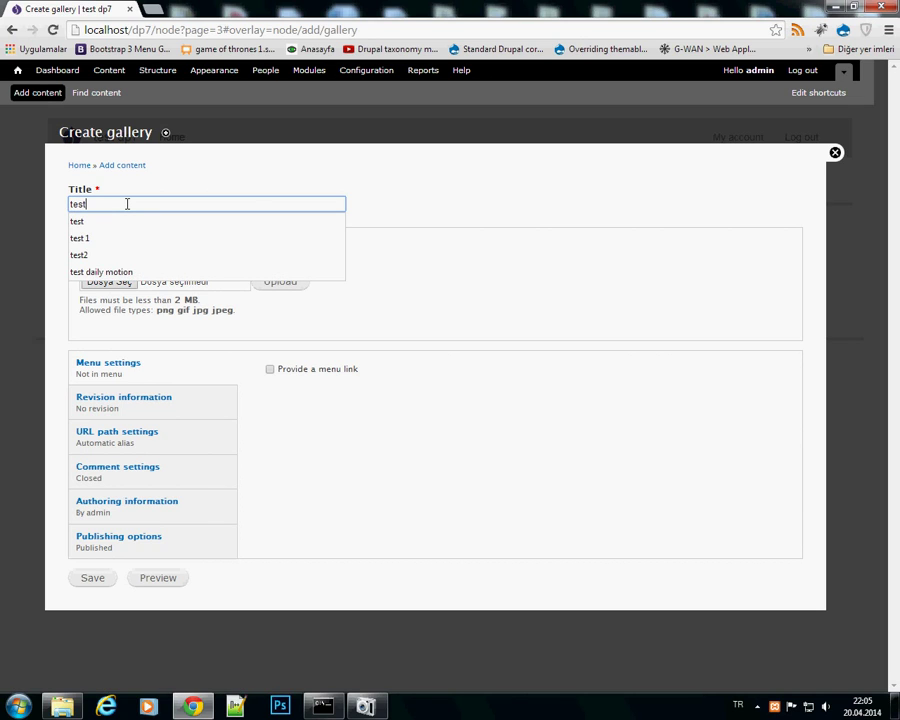
{"action": "type", "text": " gallery"}
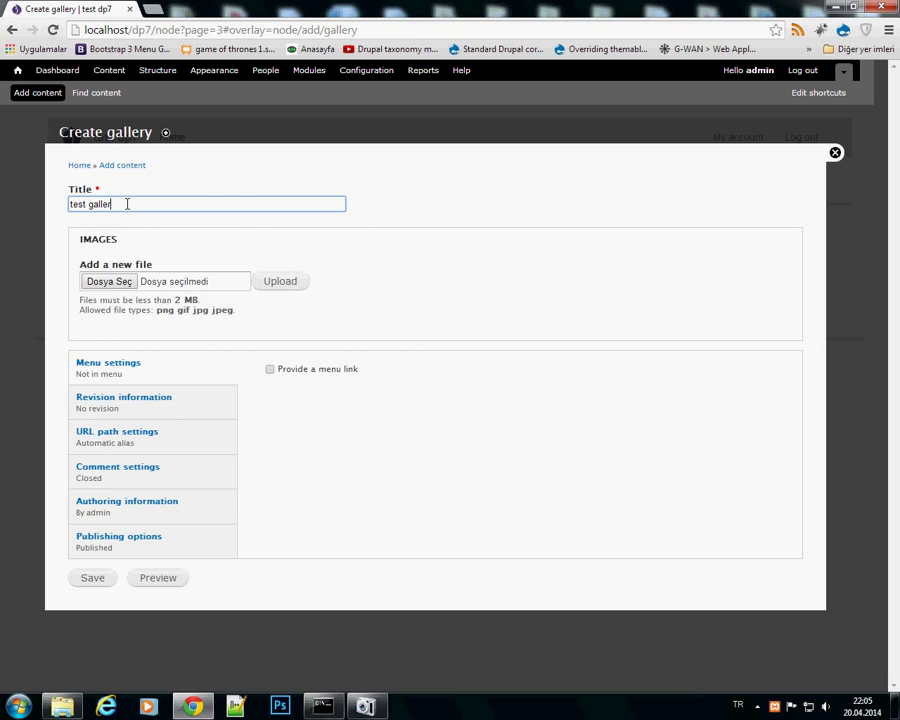
Upload indir (1).jpg and indir (2).jpg to the gallery's images field.
{"action": "left_click", "coordinate": [120, 284]}
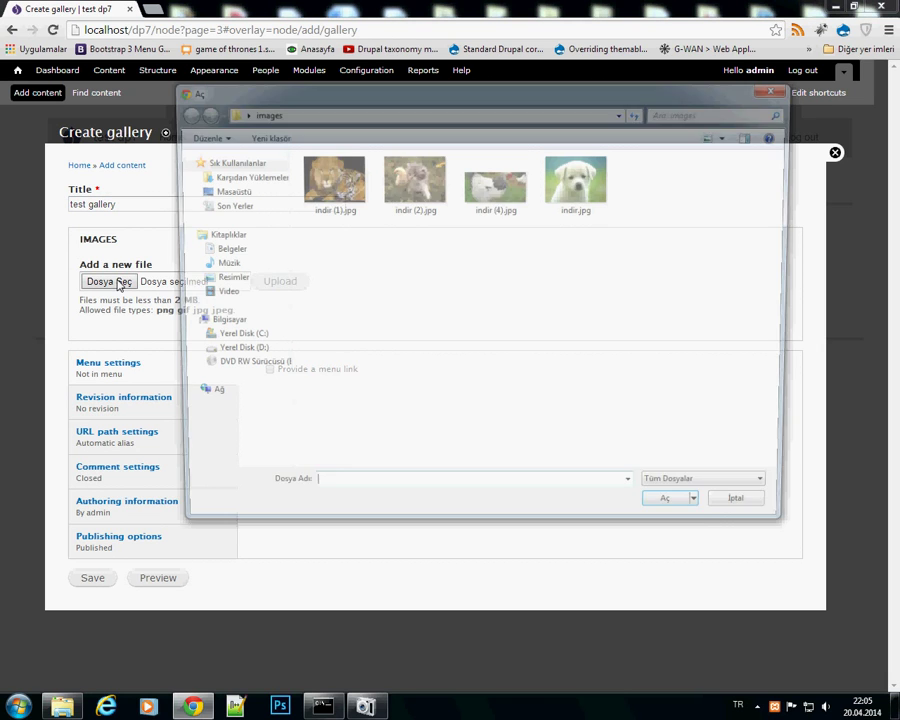
{"action": "double_click", "coordinate": [326, 185]}
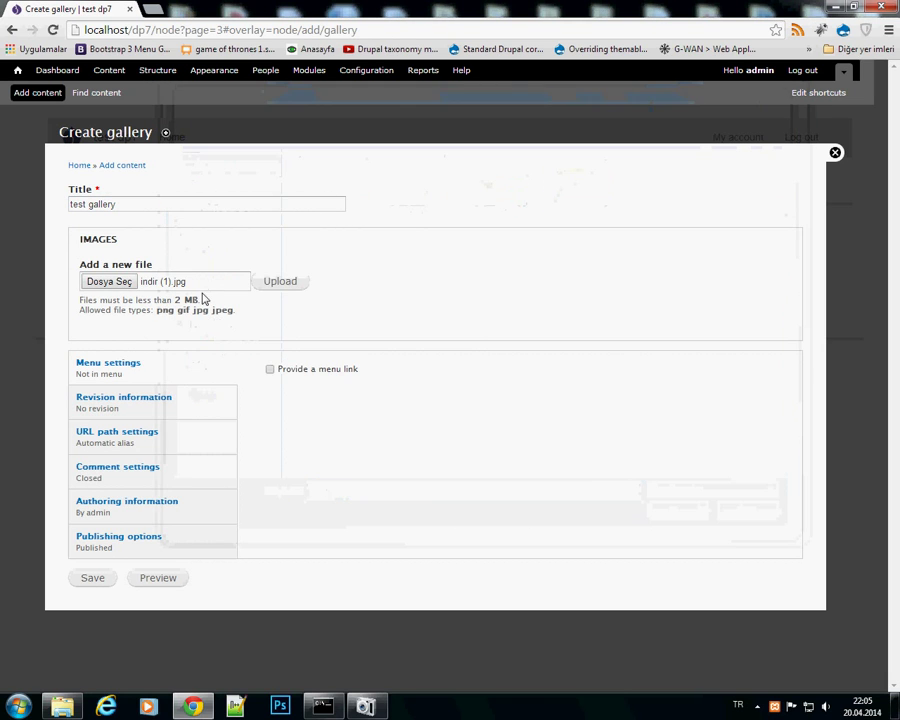
{"action": "left_click", "coordinate": [279, 283]}
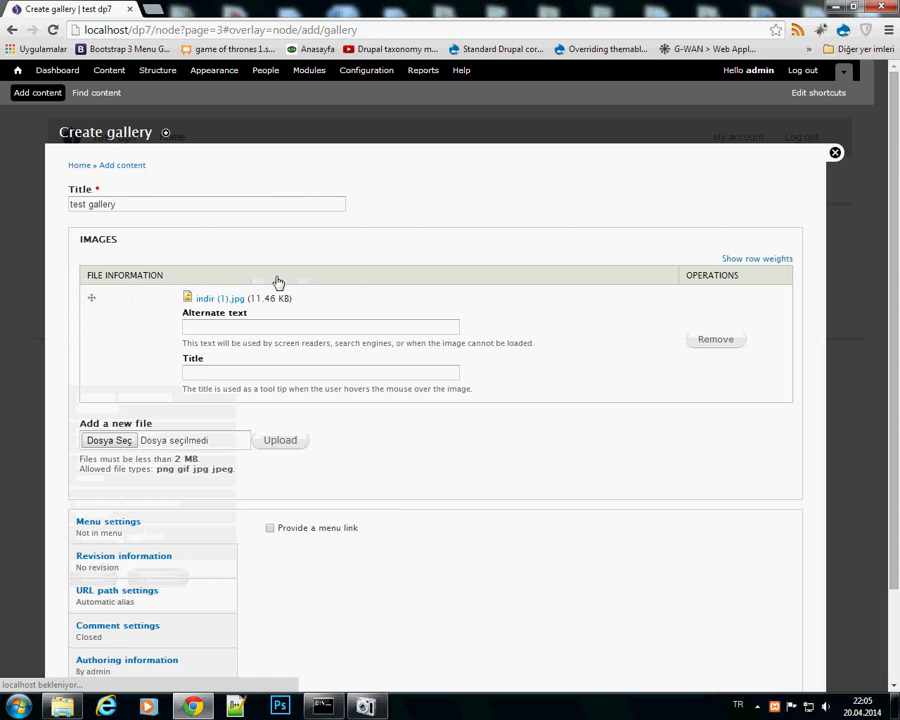
{"action": "left_click", "coordinate": [118, 440]}
{"action": "double_click", "coordinate": [412, 180]}
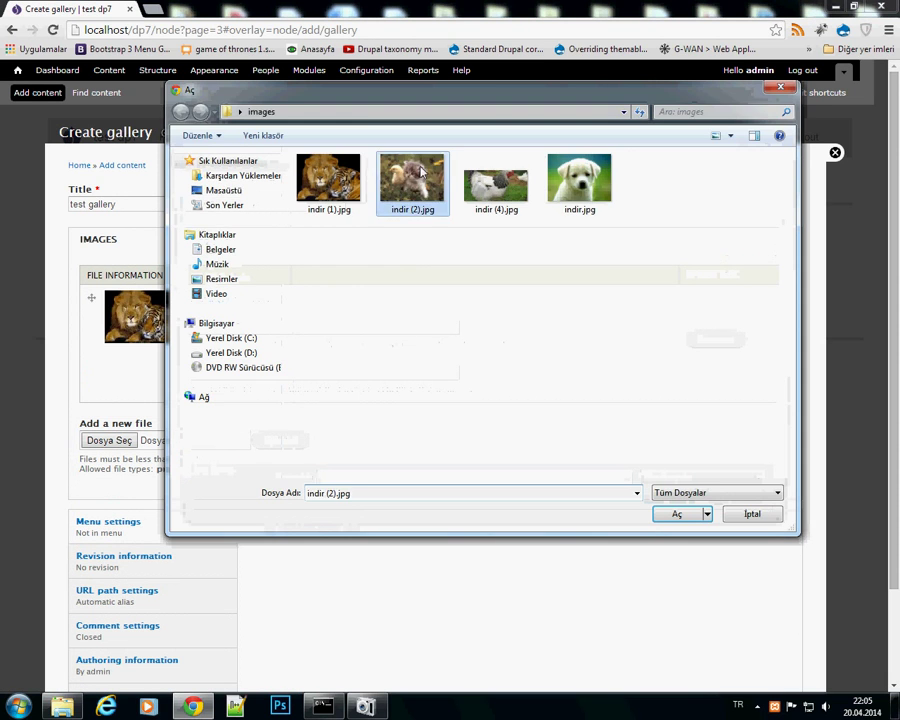
{"action": "left_click", "coordinate": [268, 442]}
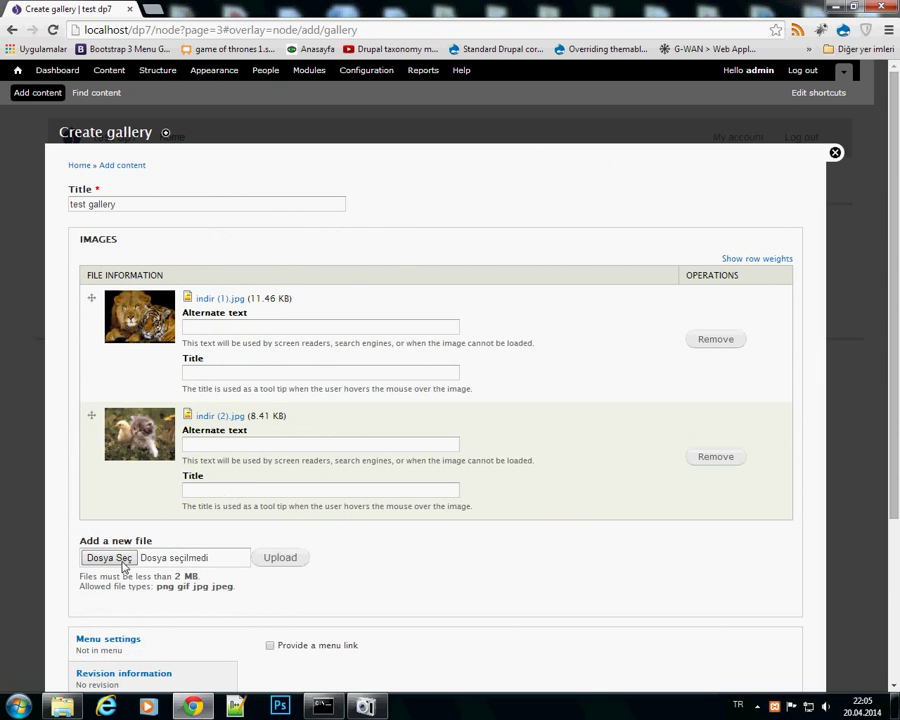
Upload indir (4).jpg as the third image of the gallery.
{"action": "left_click", "coordinate": [108, 557]}
{"action": "left_click", "coordinate": [492, 187]}
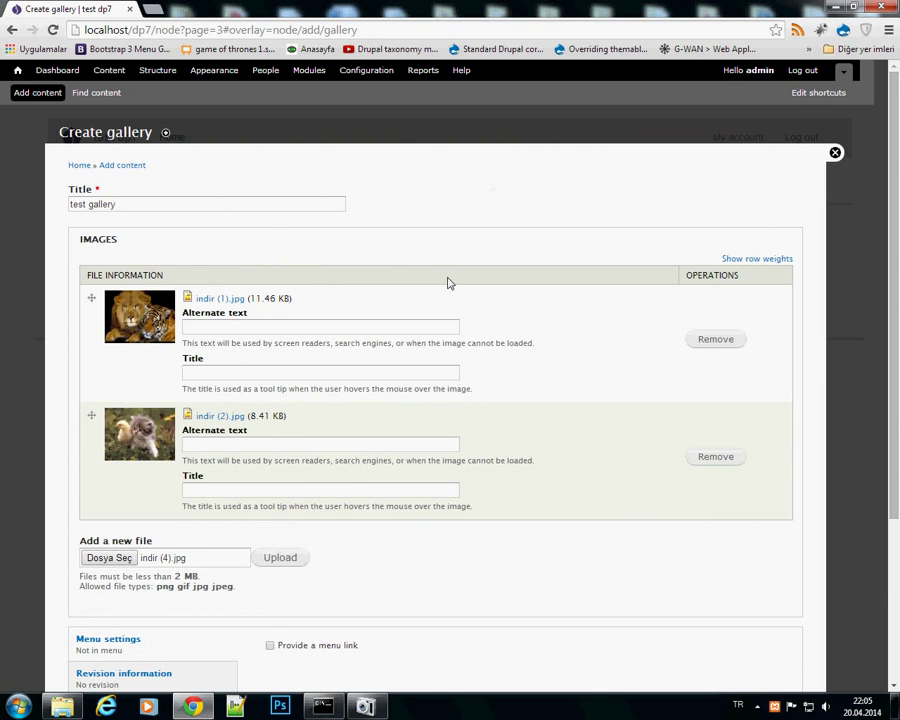
{"action": "scroll", "coordinate": [420, 368], "scroll_direction": "down", "scroll_amount": 3}
{"action": "left_click", "coordinate": [297, 416]}
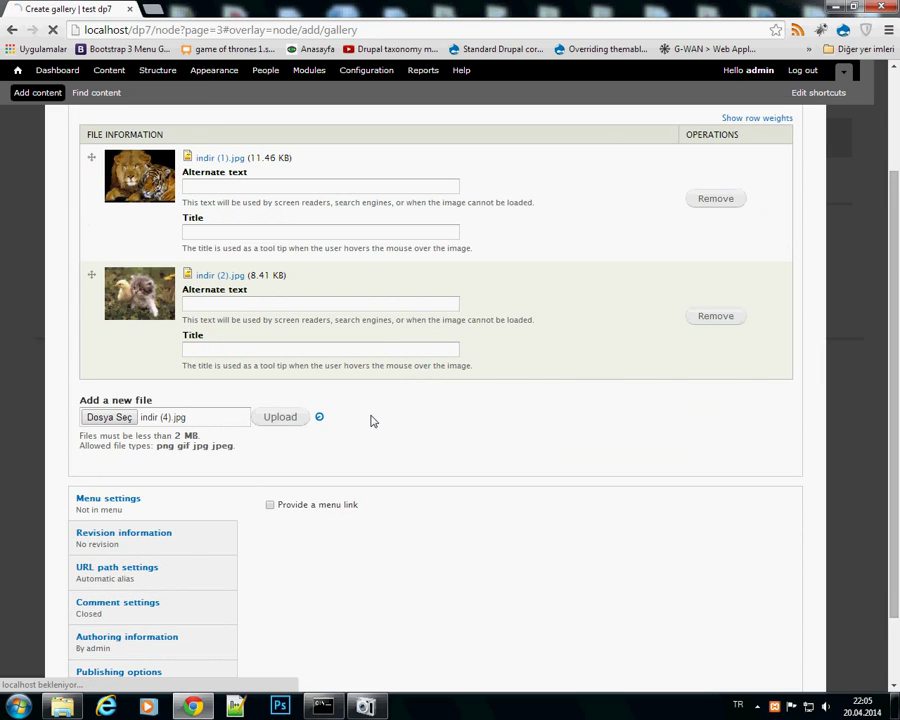
Upload indir.jpg as the fourth image of the gallery.
{"action": "scroll", "coordinate": [371, 413], "scroll_direction": "down", "scroll_amount": 3}
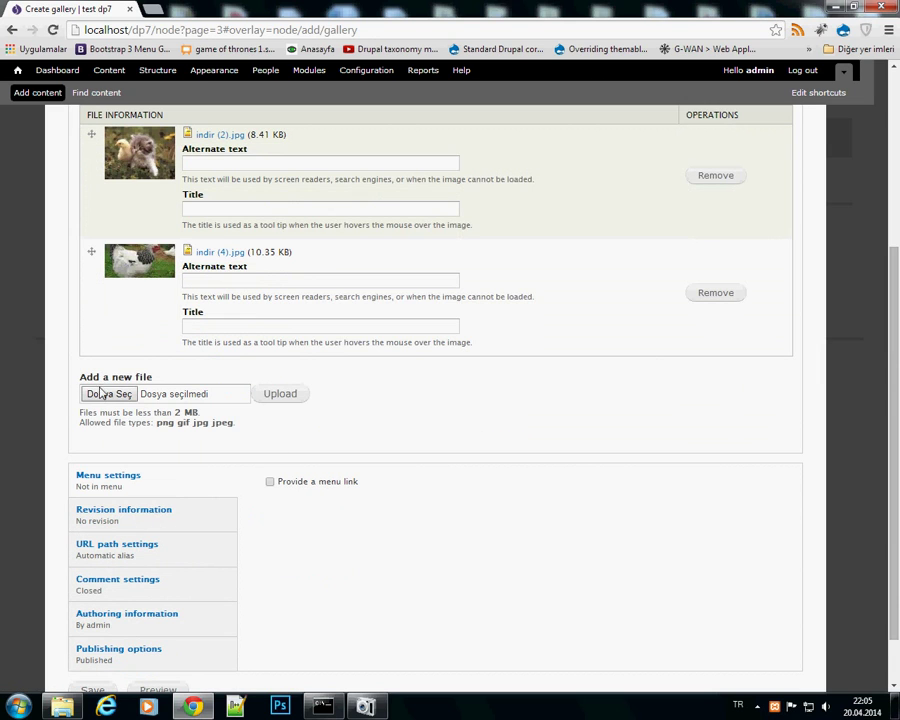
{"action": "left_click", "coordinate": [108, 394]}
{"action": "left_click", "coordinate": [580, 182]}
{"action": "double_click", "coordinate": [583, 183]}
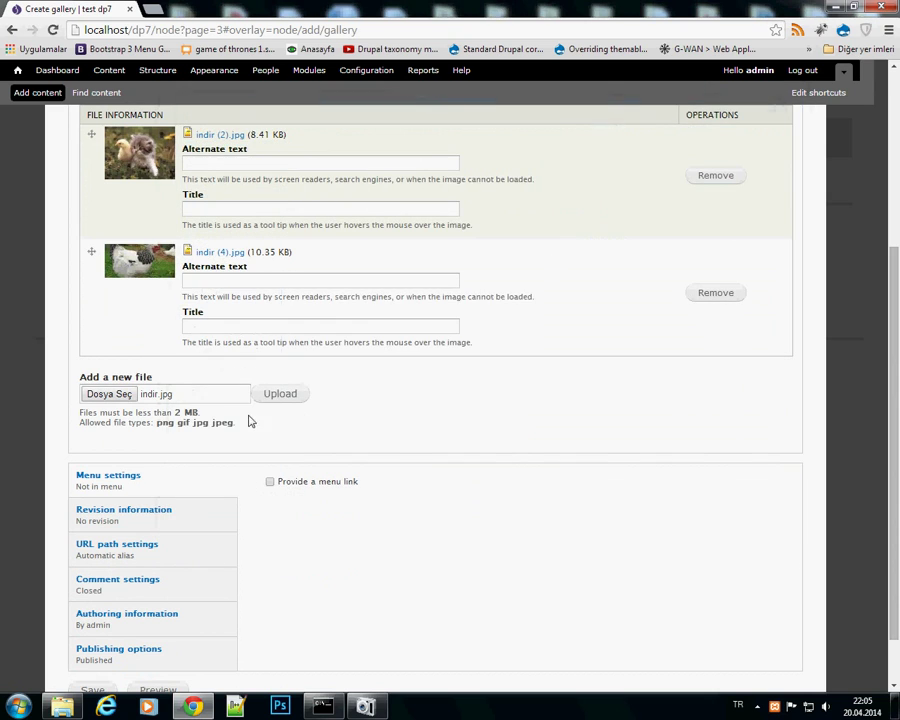
{"action": "left_click", "coordinate": [279, 395]}
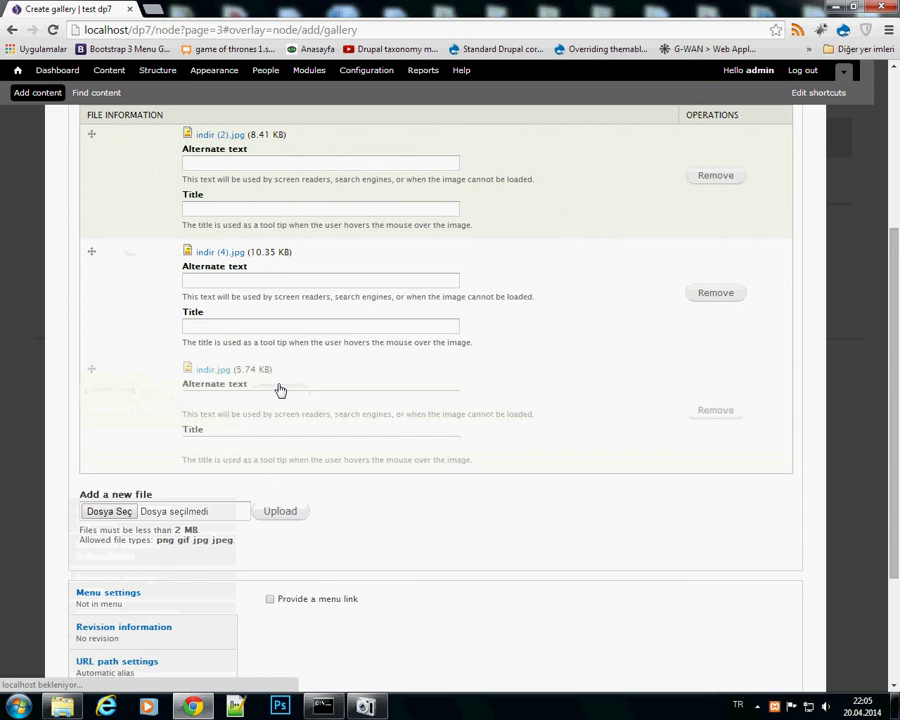
{"action": "scroll", "coordinate": [285, 416], "scroll_direction": "up", "scroll_amount": 3}
{"action": "scroll", "coordinate": [230, 270], "scroll_direction": "up", "scroll_amount": 2}
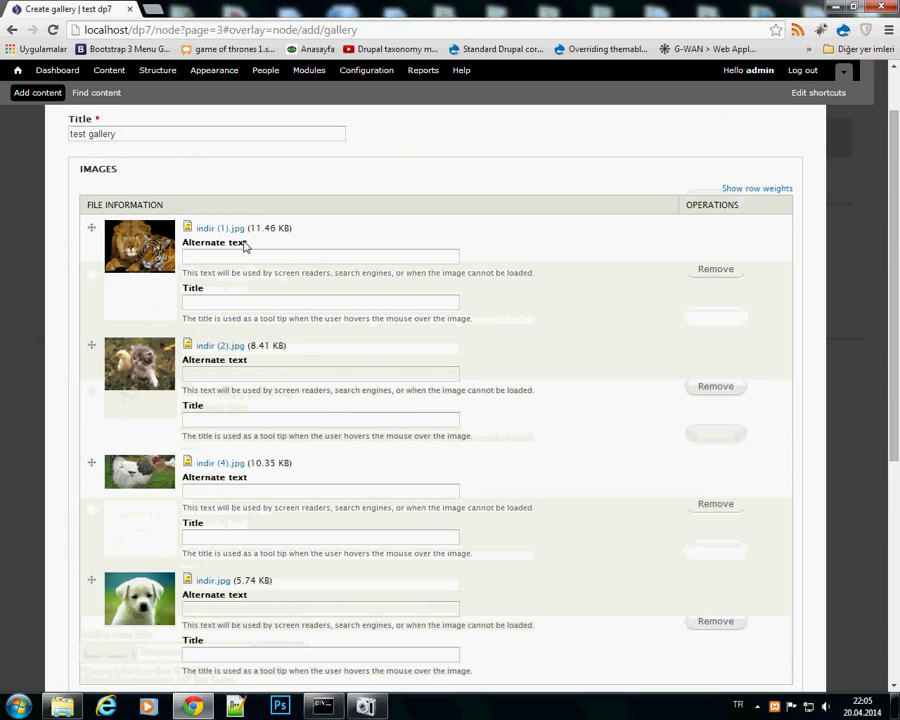
Set both the alternate text and the title of the indir (1).jpg image to "lion".
{"action": "left_click", "coordinate": [253, 258]}
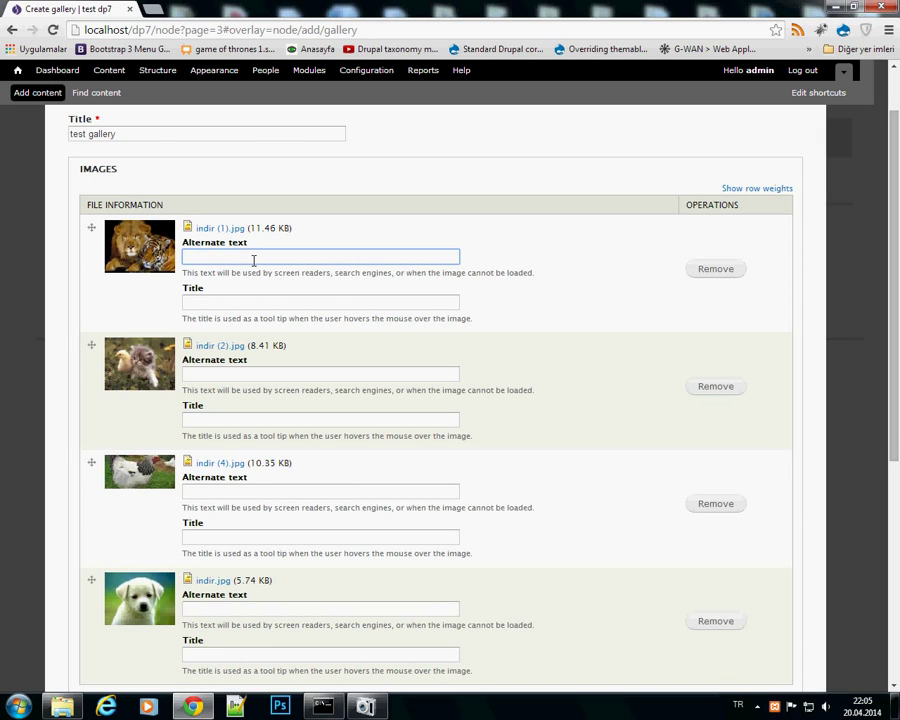
{"action": "type", "text": "lion"}
{"action": "left_click", "coordinate": [214, 298]}
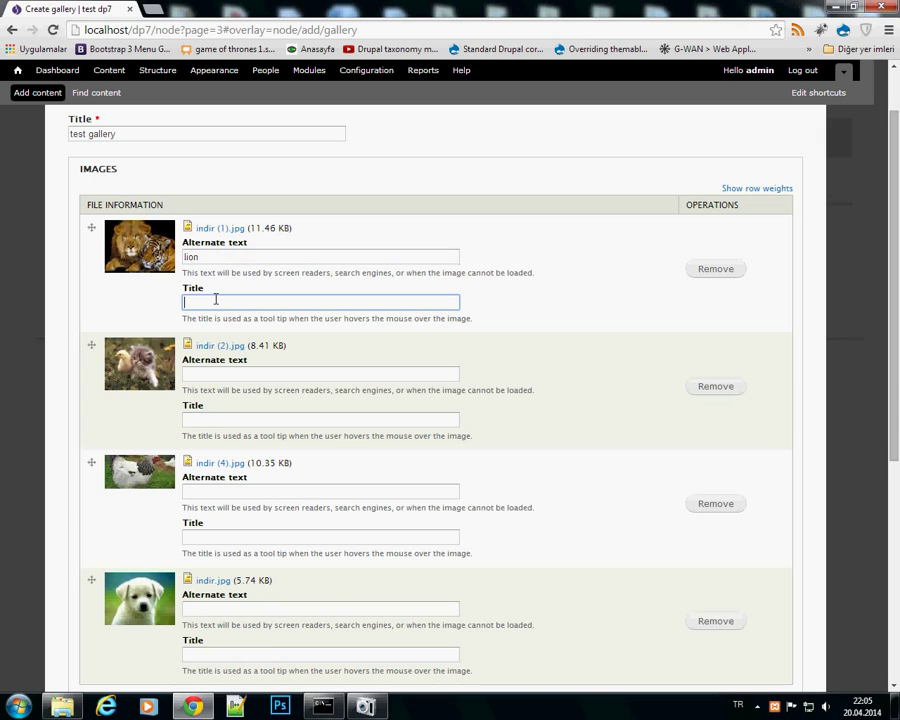
{"action": "type", "text": "lion"}
Set both the alternate text and the title of the indir (2).jpg image to "cat".
{"action": "left_click", "coordinate": [221, 373]}
{"action": "type", "text": "cat"}
{"action": "left_click", "coordinate": [208, 416]}
{"action": "type", "text": "ca"}
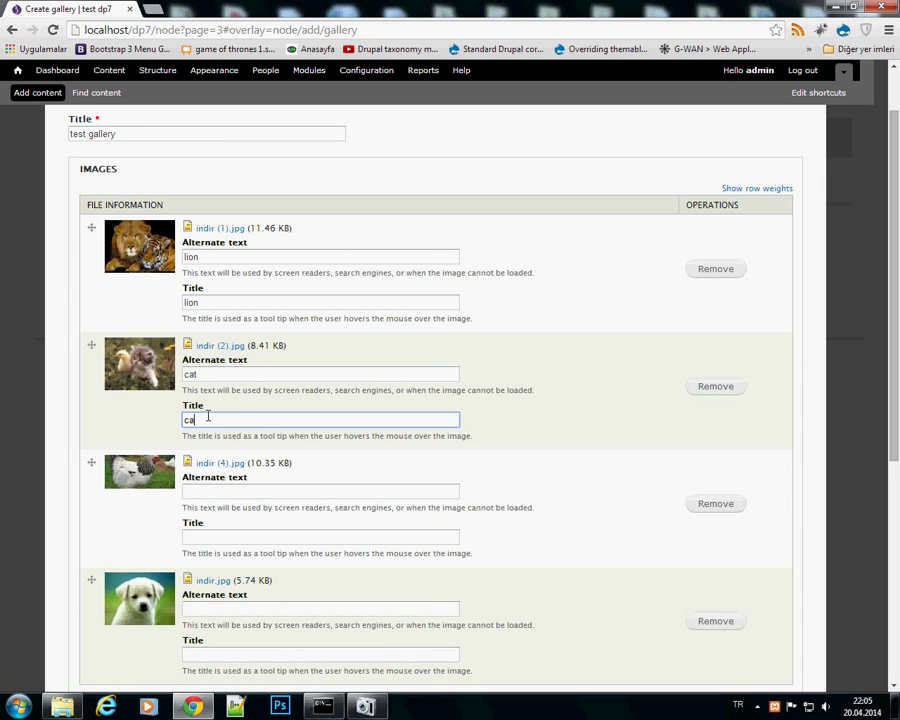
{"action": "type", "text": "t"}
Set both the alternate text and the title of the indir (4).jpg image to "chicken".
{"action": "left_click", "coordinate": [224, 488]}
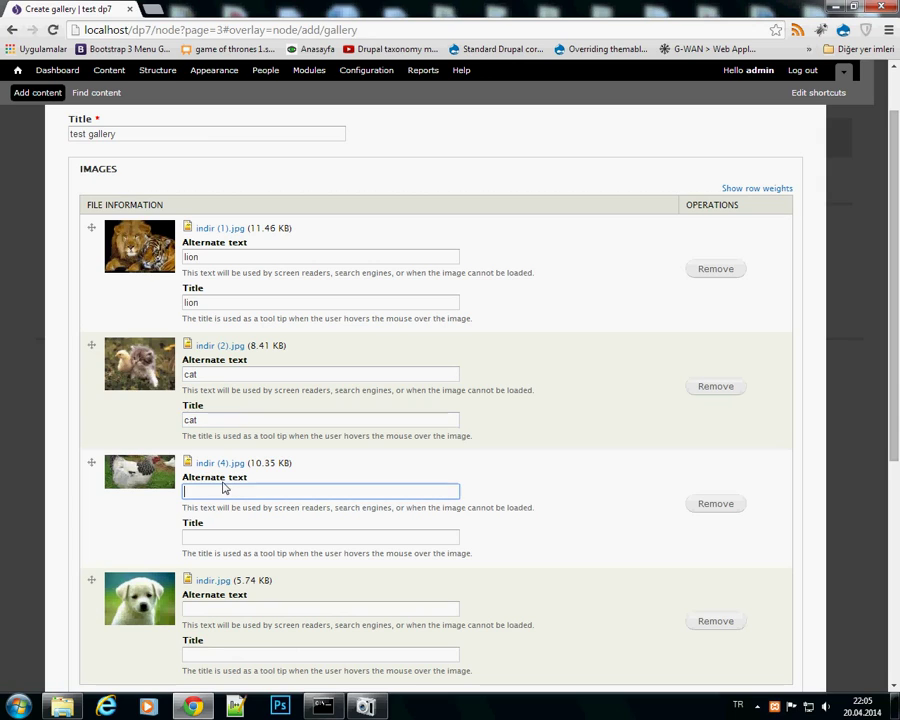
{"action": "type", "text": "chicken"}
{"action": "left_click_drag", "start_coordinate": [233, 492], "coordinate": [163, 500]}
{"action": "key", "text": "ctrl+c"}
{"action": "left_click", "coordinate": [227, 539]}
{"action": "key", "text": "ctrl+v"}
Set the alternate text and title of the indir.jpg image to "dog" and save the gallery item.
{"action": "left_click", "coordinate": [221, 606]}
{"action": "type", "text": "dog"}
{"action": "scroll", "coordinate": [192, 471], "scroll_direction": "down", "scroll_amount": 2}
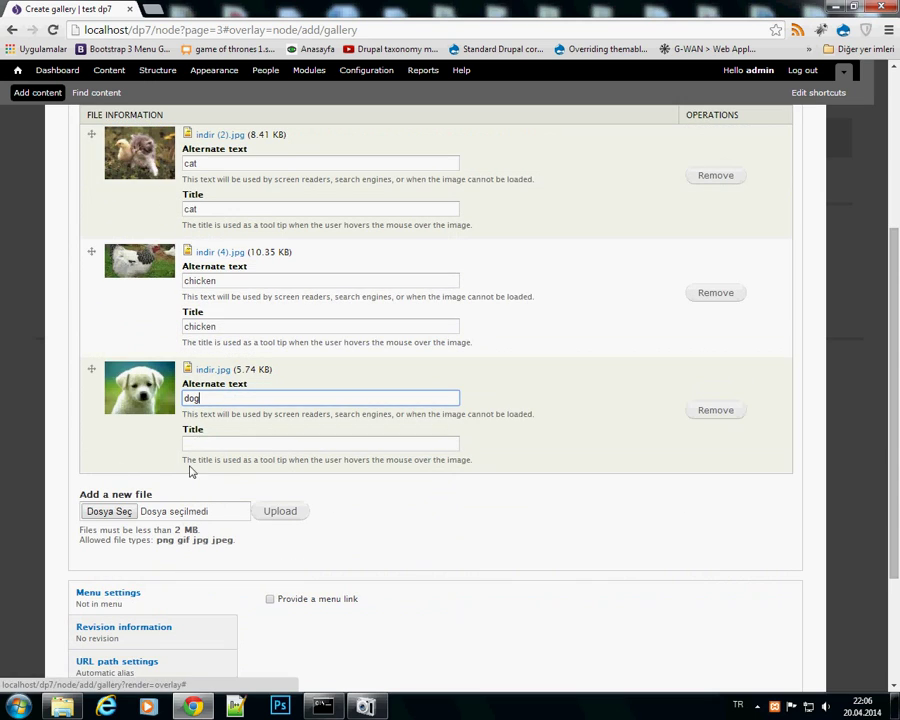
{"action": "left_click", "coordinate": [211, 441]}
{"action": "type", "text": "dog"}
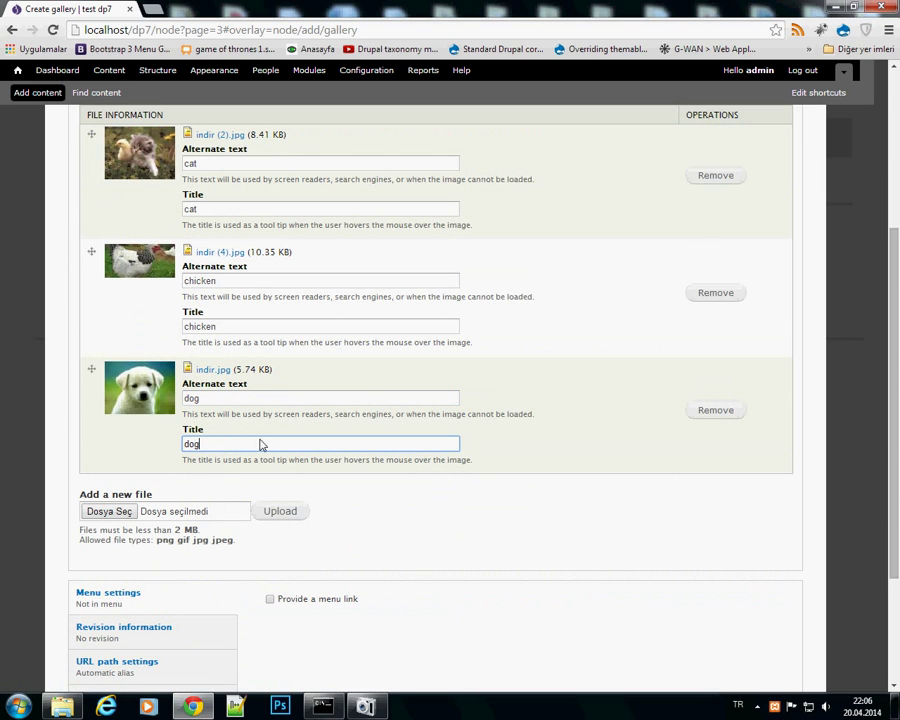
{"action": "scroll", "coordinate": [260, 490], "scroll_direction": "down", "scroll_amount": 2}
{"action": "left_click", "coordinate": [84, 624]}
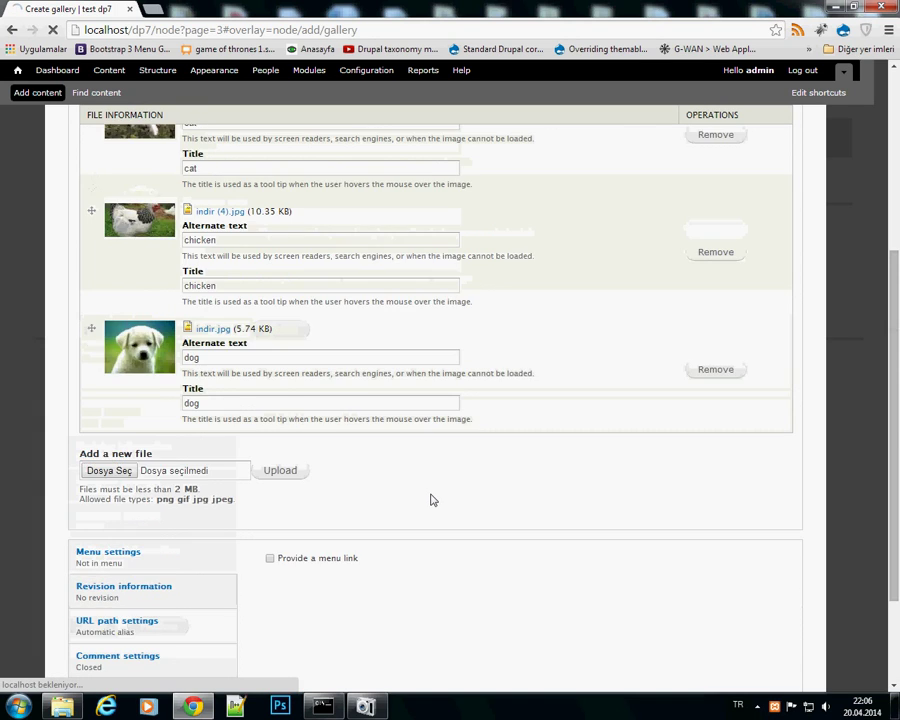
Look over the images on the saved test gallery page and dismiss the status message.
{"action": "scroll", "coordinate": [432, 499], "scroll_direction": "up", "scroll_amount": 1}
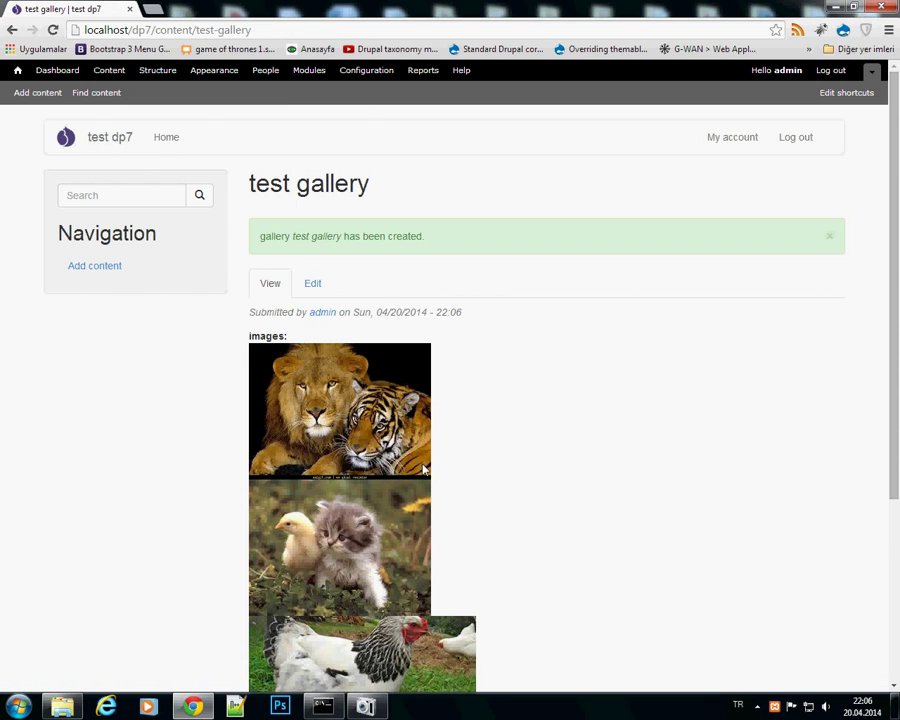
{"action": "scroll", "coordinate": [396, 382], "scroll_direction": "down", "scroll_amount": 1}
{"action": "scroll", "coordinate": [395, 381], "scroll_direction": "down", "scroll_amount": 2}
{"action": "scroll", "coordinate": [390, 375], "scroll_direction": "up", "scroll_amount": 3}
{"action": "scroll", "coordinate": [385, 368], "scroll_direction": "down", "scroll_amount": 2}
{"action": "scroll", "coordinate": [440, 367], "scroll_direction": "up", "scroll_amount": 2}
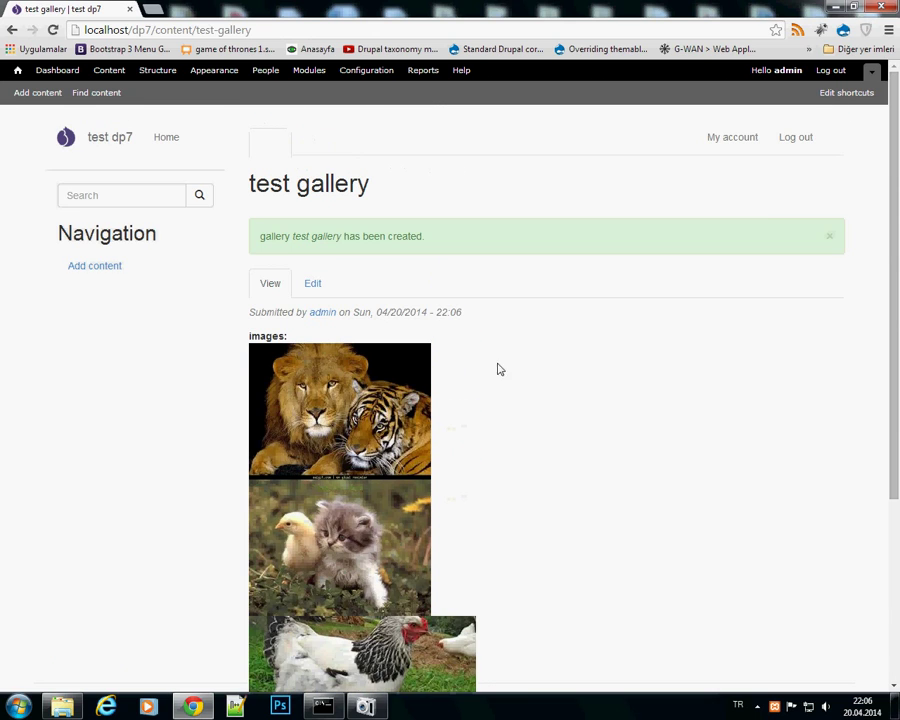
{"action": "left_click", "coordinate": [828, 240]}
{"action": "scroll", "coordinate": [520, 366], "scroll_direction": "up", "scroll_amount": 2}
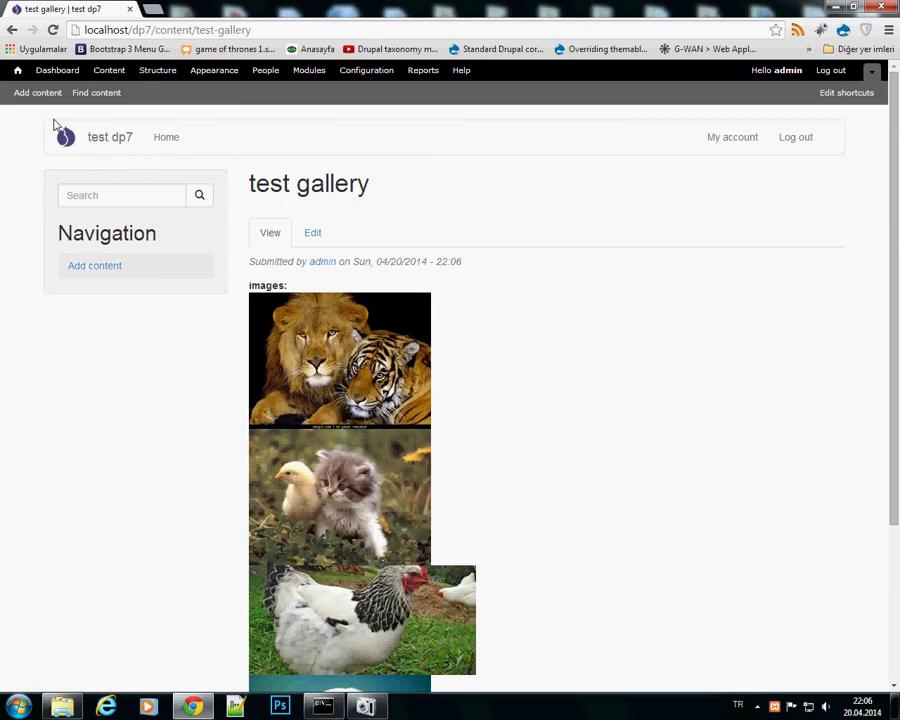
Start a new view in the site structure's Views list and name it "gallery pager".
{"action": "left_click", "coordinate": [158, 71]}
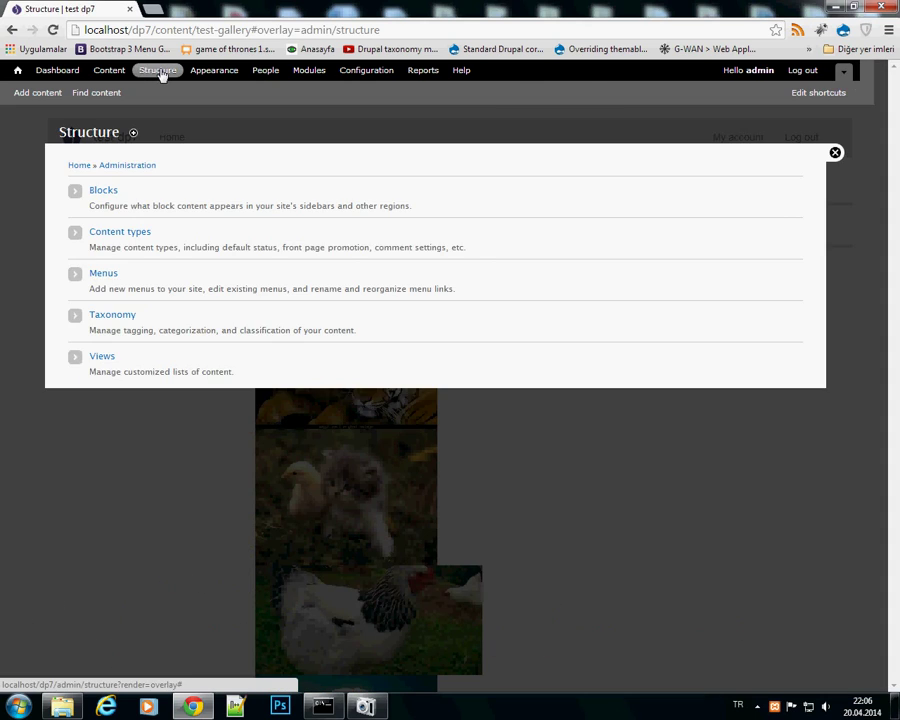
{"action": "left_click", "coordinate": [103, 357]}
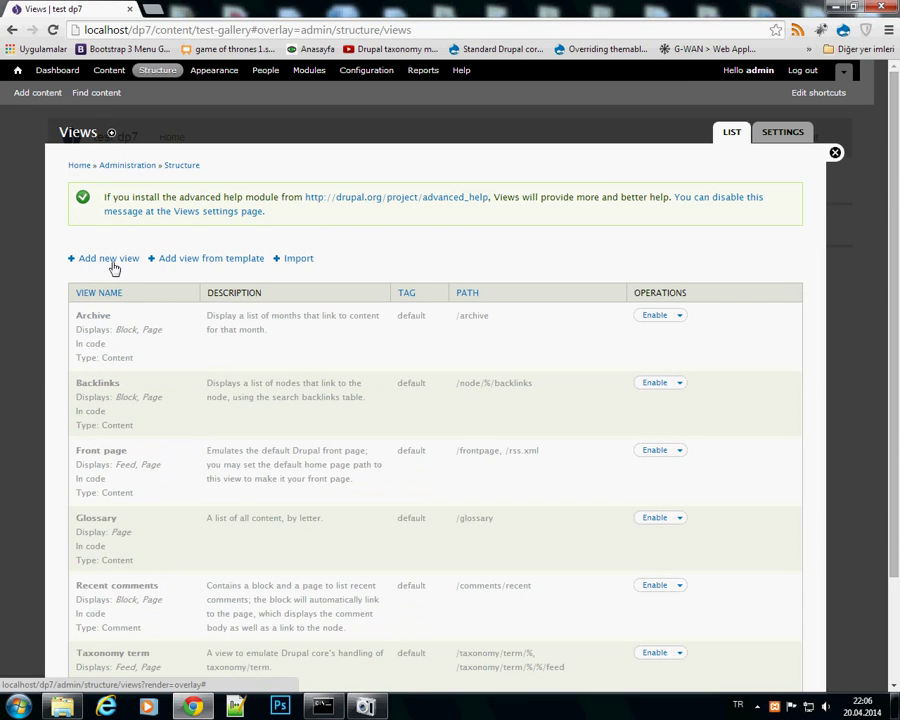
{"action": "left_click", "coordinate": [110, 259]}
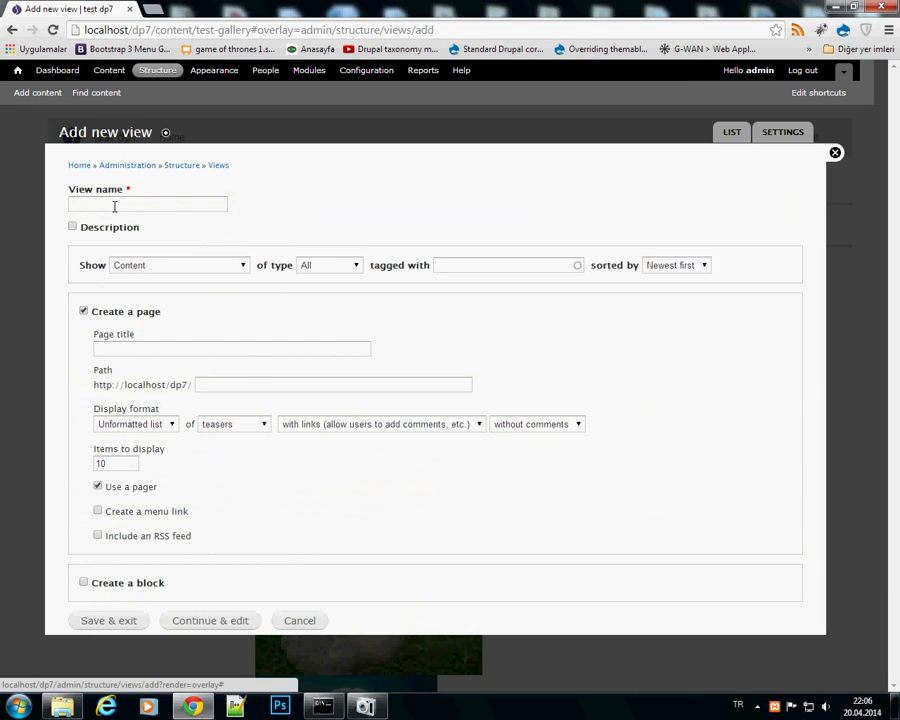
{"action": "left_click", "coordinate": [114, 205]}
{"action": "type", "text": "gallery pager"}
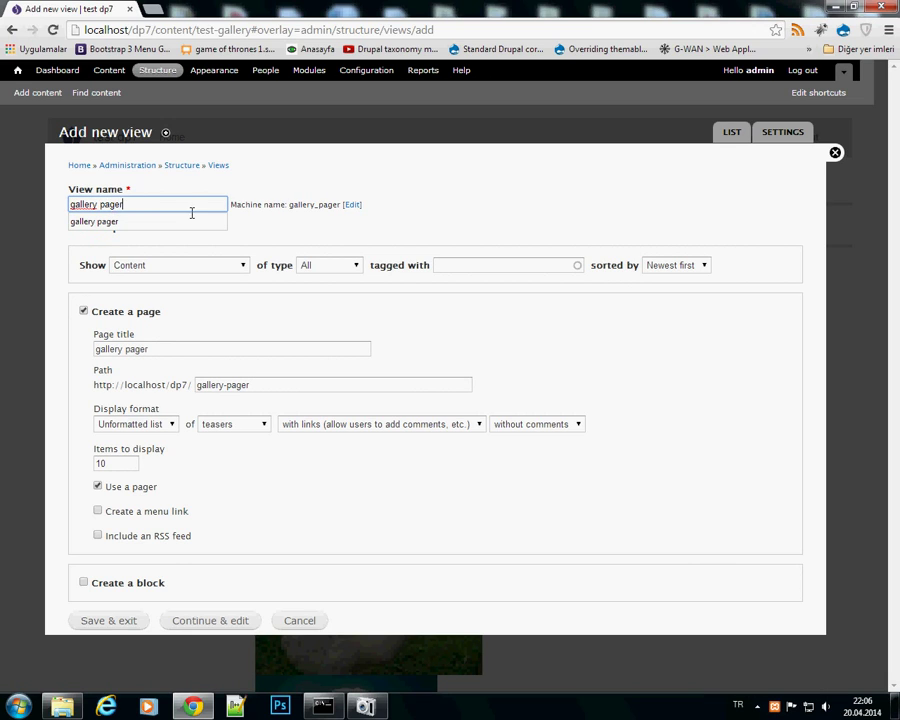
Make the view a block instead of a page, with 1 item per page and a pager, and continue to its editing page.
{"action": "left_click", "coordinate": [83, 311]}
{"action": "left_click", "coordinate": [84, 358]}
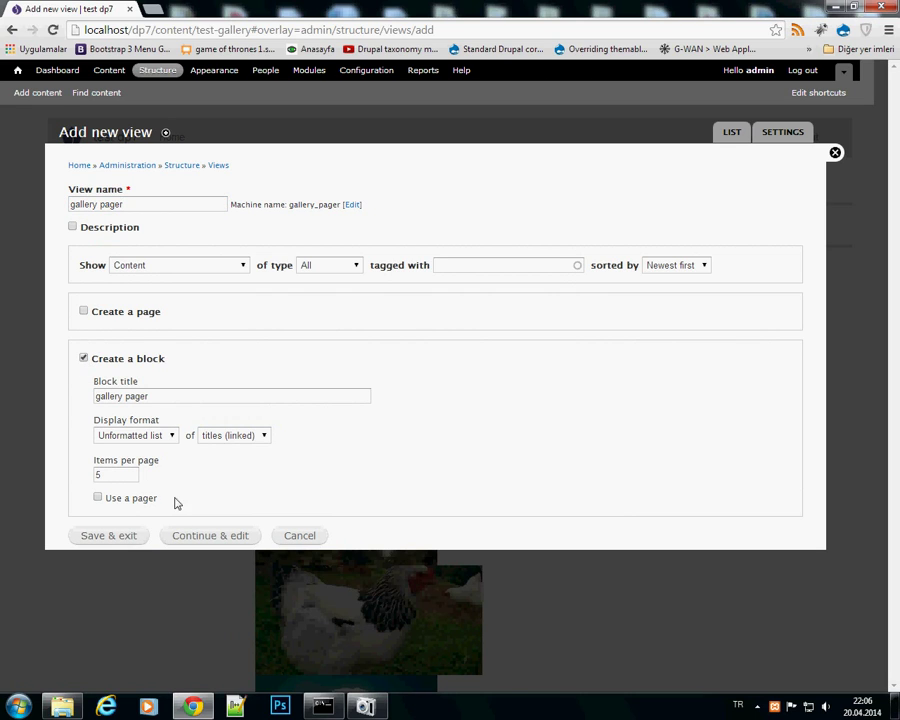
{"action": "double_click", "coordinate": [98, 479]}
{"action": "type", "text": "1"}
{"action": "left_click", "coordinate": [97, 498]}
{"action": "left_click", "coordinate": [207, 537]}
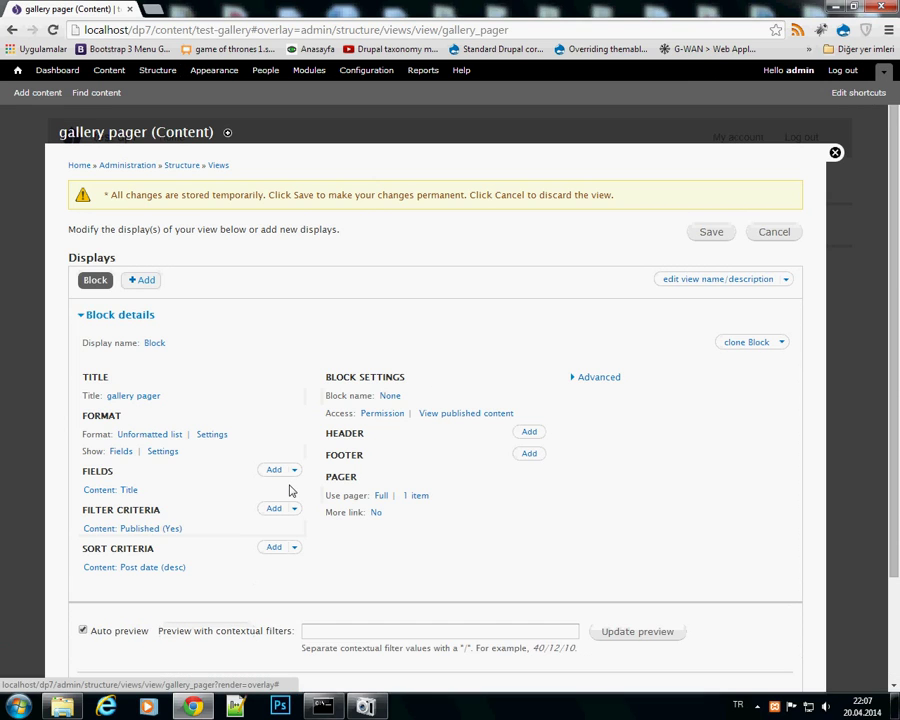
Add the gallery's Content: images field to the view without a label.
{"action": "scroll", "coordinate": [510, 520], "scroll_direction": "down", "scroll_amount": 2}
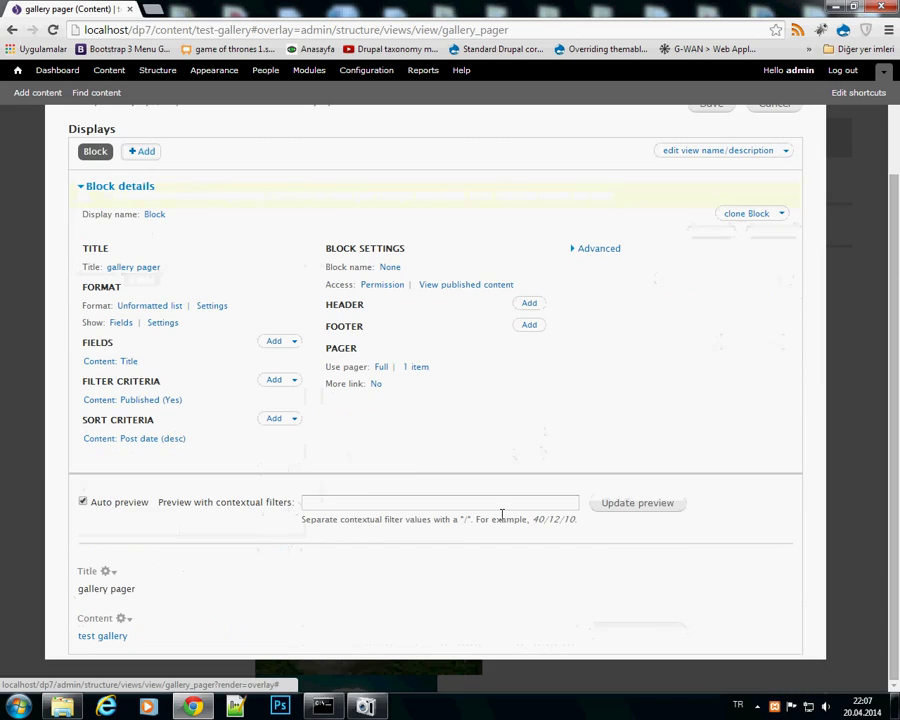
{"action": "left_click_drag", "start_coordinate": [446, 368], "coordinate": [376, 376]}
{"action": "left_click", "coordinate": [458, 376]}
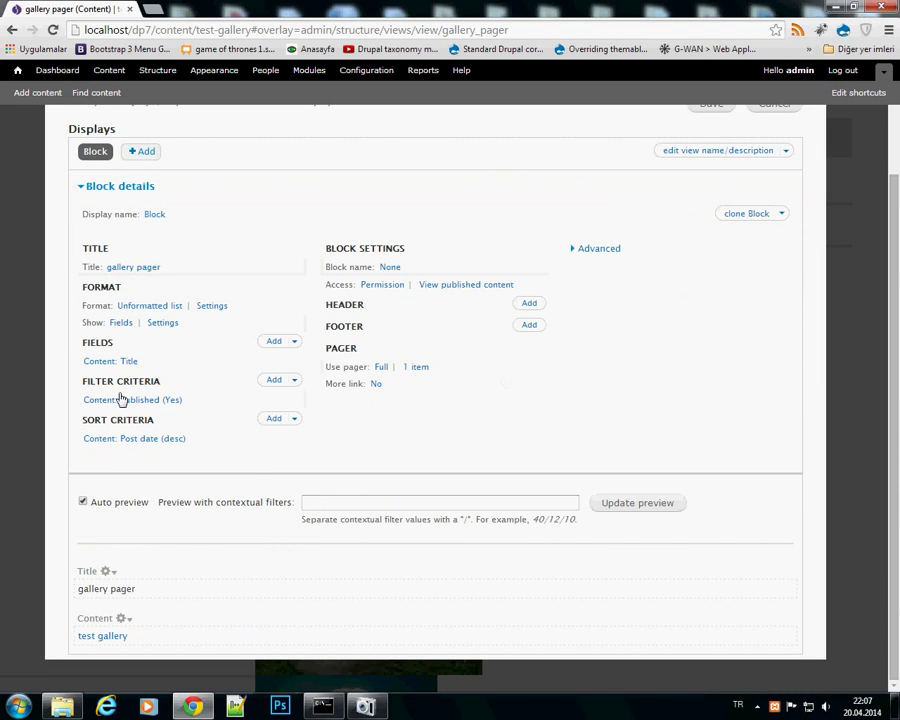
{"action": "left_click", "coordinate": [273, 342]}
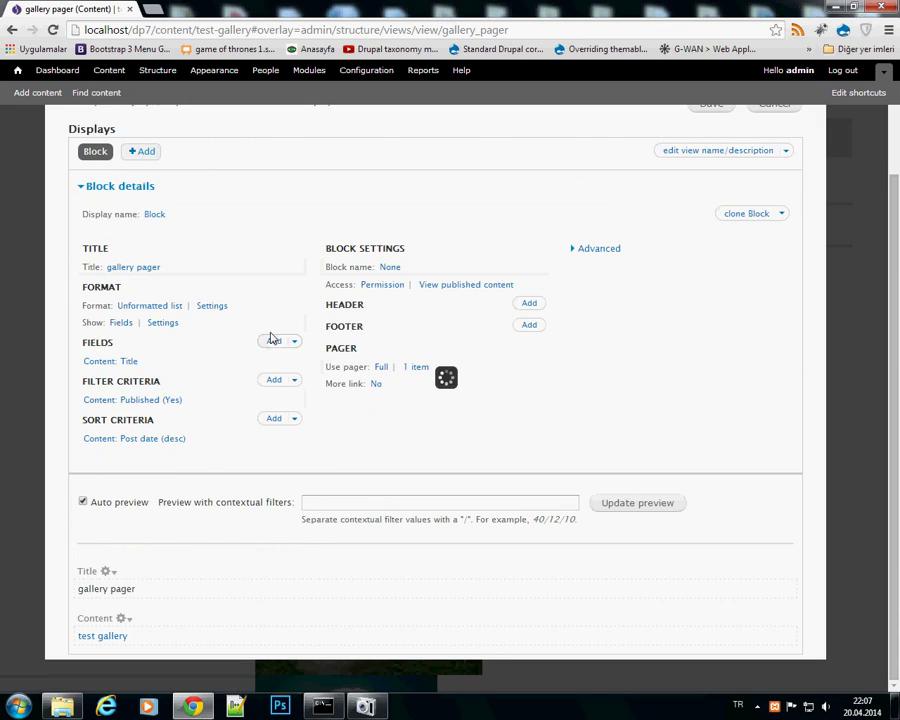
{"action": "left_click", "coordinate": [305, 205]}
{"action": "type", "text": "imag"}
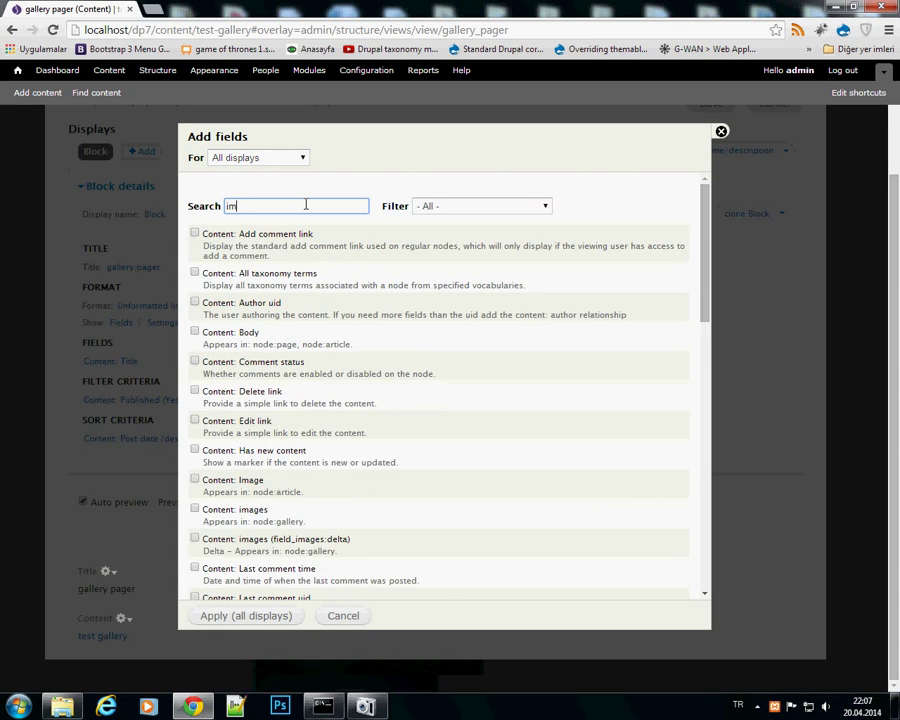
{"action": "left_click", "coordinate": [195, 262]}
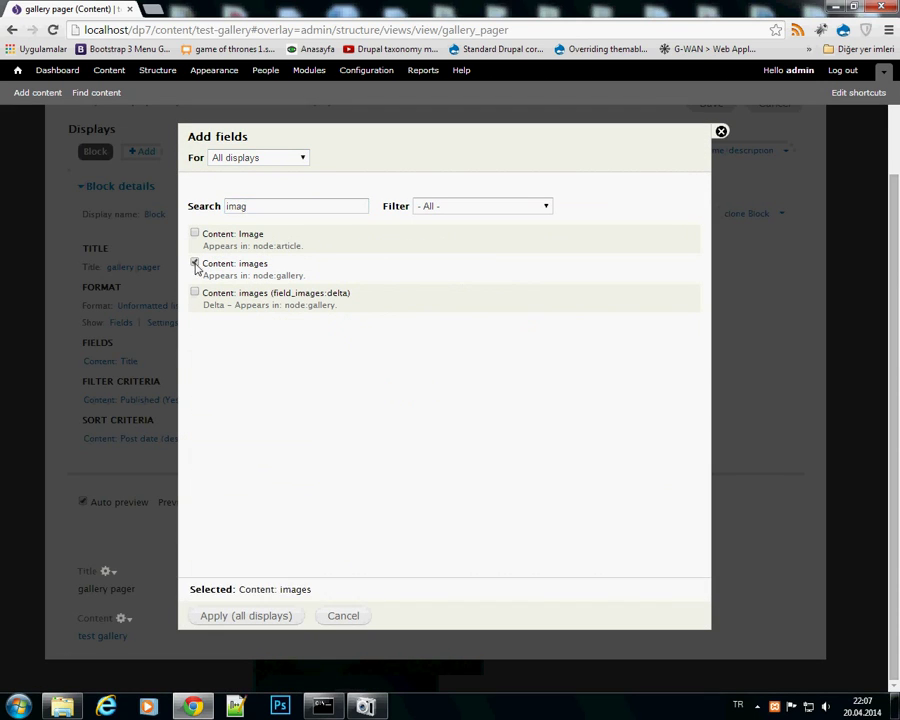
{"action": "left_click", "coordinate": [240, 616]}
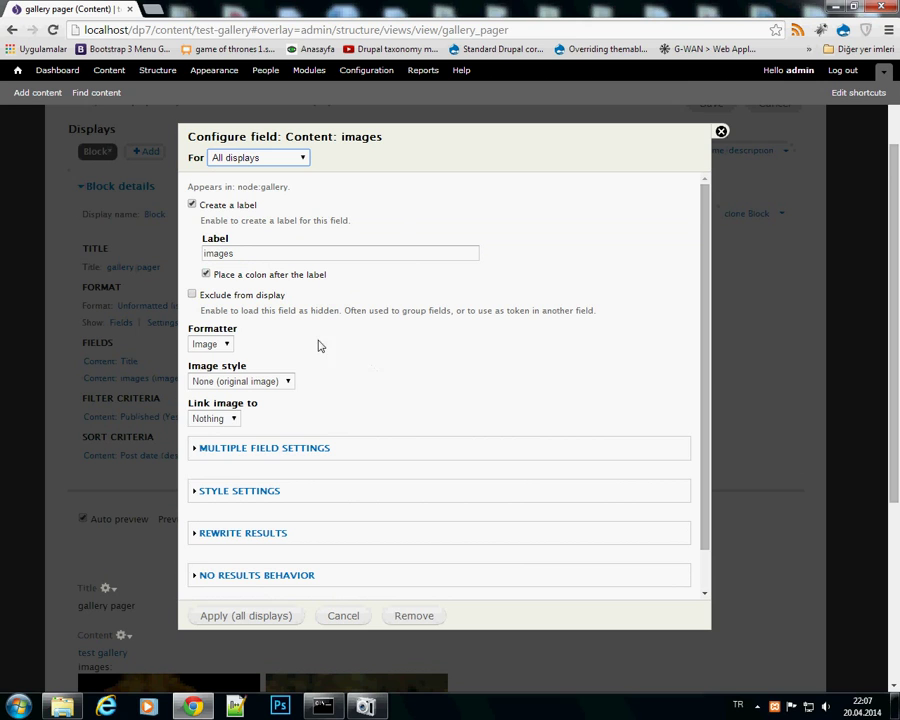
{"action": "left_click", "coordinate": [192, 204]}
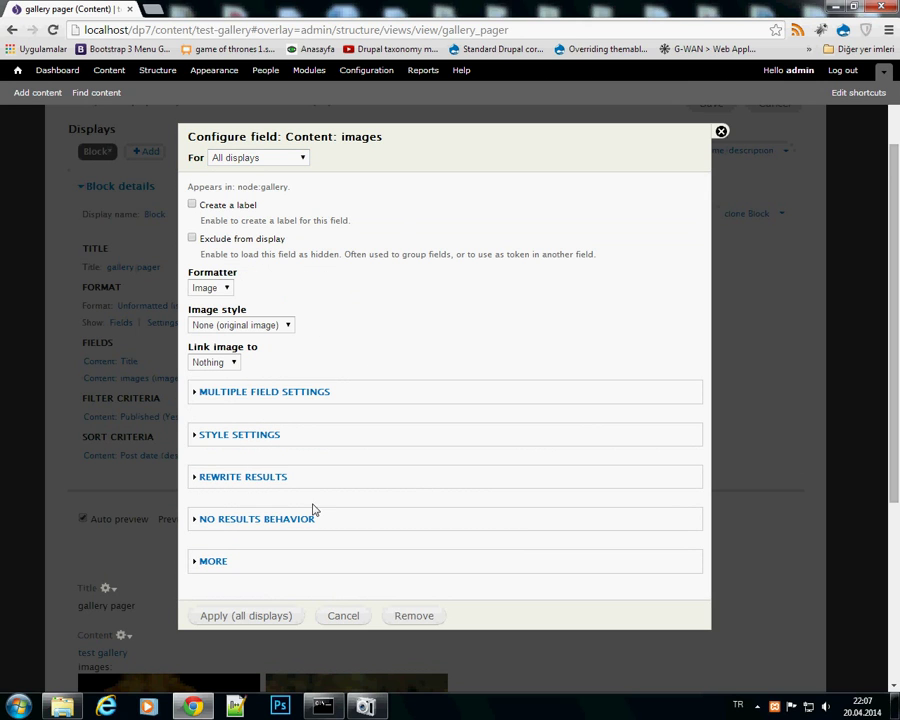
{"action": "left_click", "coordinate": [241, 616]}
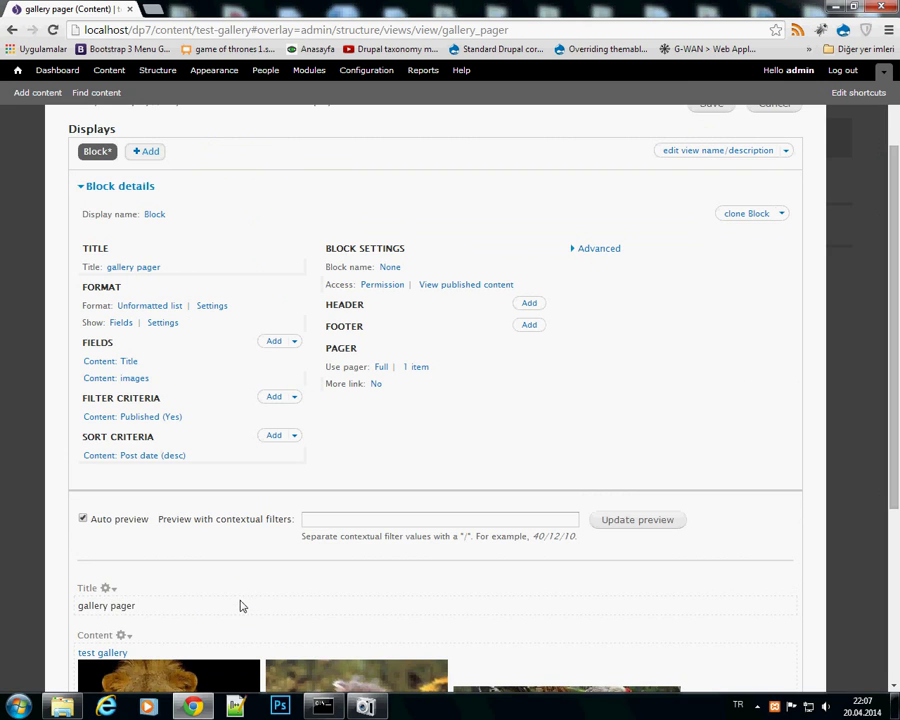
Turn off displaying all values in the same row for the images field and apply the setting.
{"action": "scroll", "coordinate": [240, 606], "scroll_direction": "down", "scroll_amount": 2}
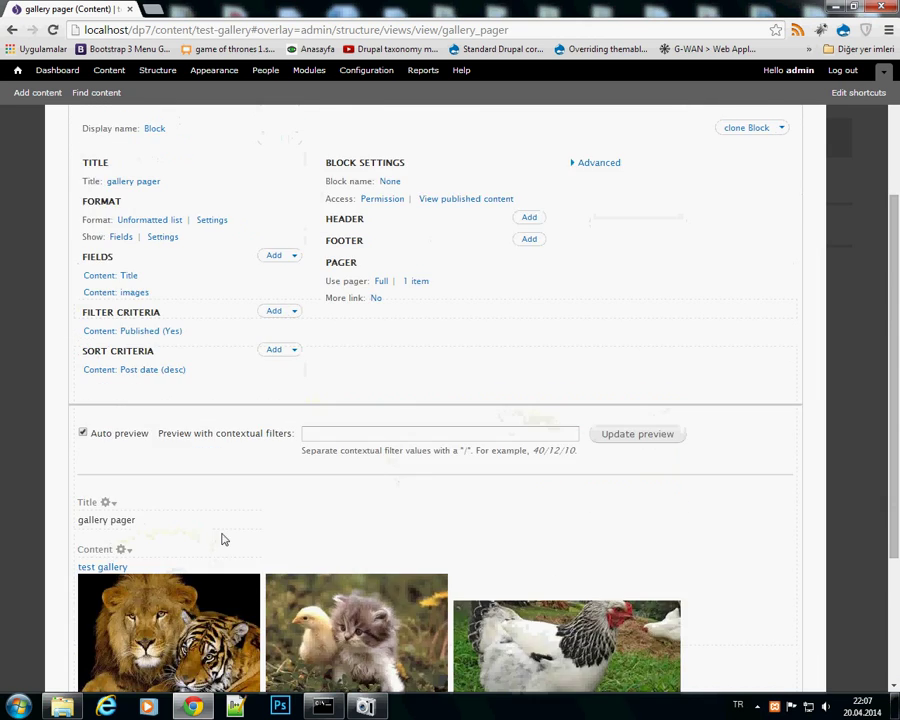
{"action": "scroll", "coordinate": [200, 525], "scroll_direction": "up", "scroll_amount": 2}
{"action": "left_click", "coordinate": [131, 365]}
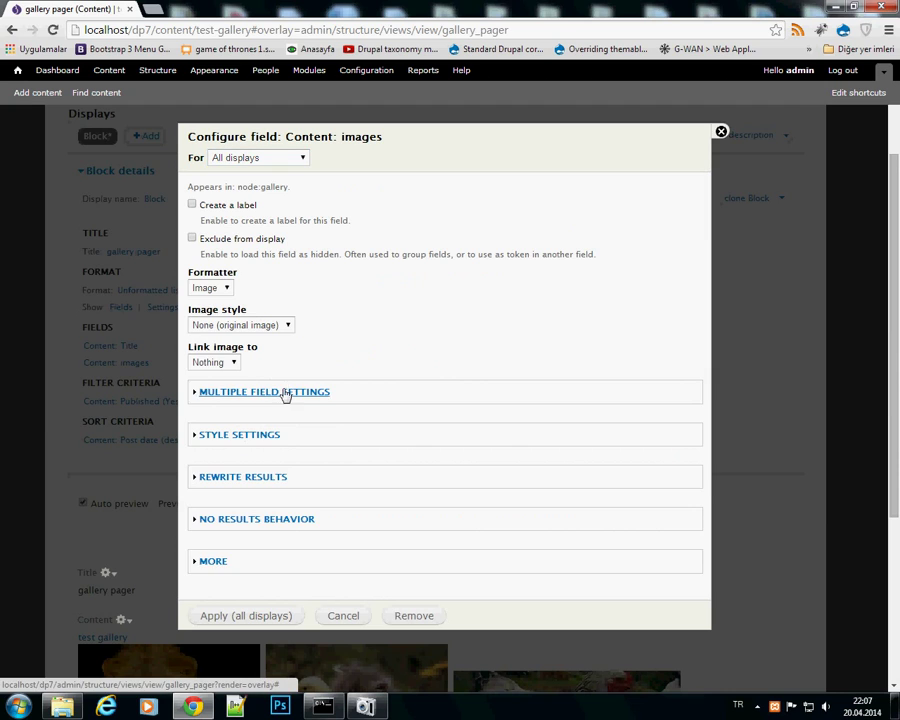
{"action": "left_click", "coordinate": [285, 394]}
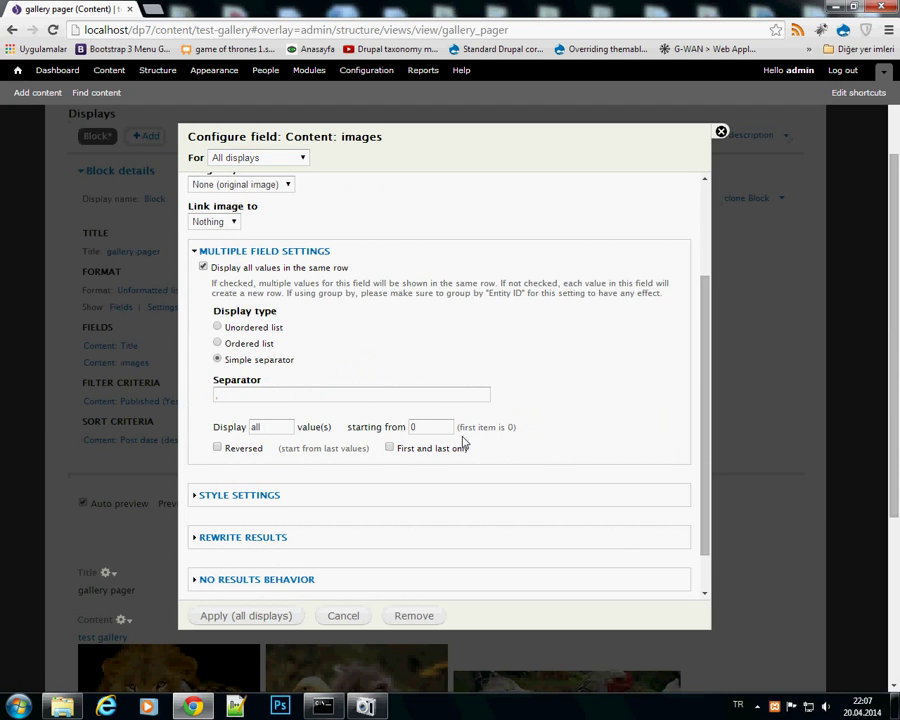
{"action": "left_click", "coordinate": [204, 266]}
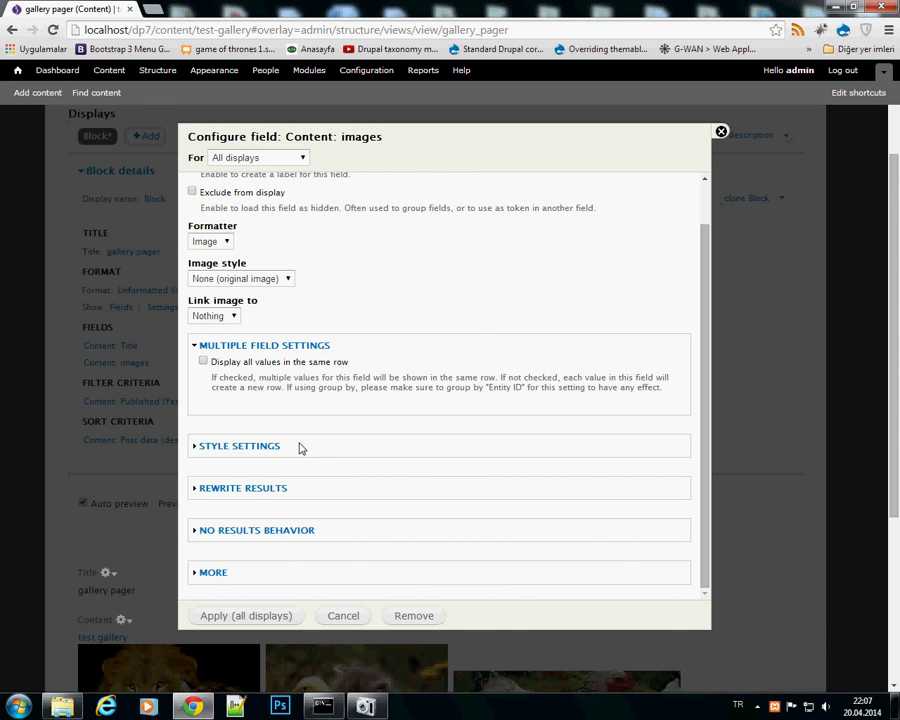
{"action": "left_click", "coordinate": [252, 617]}
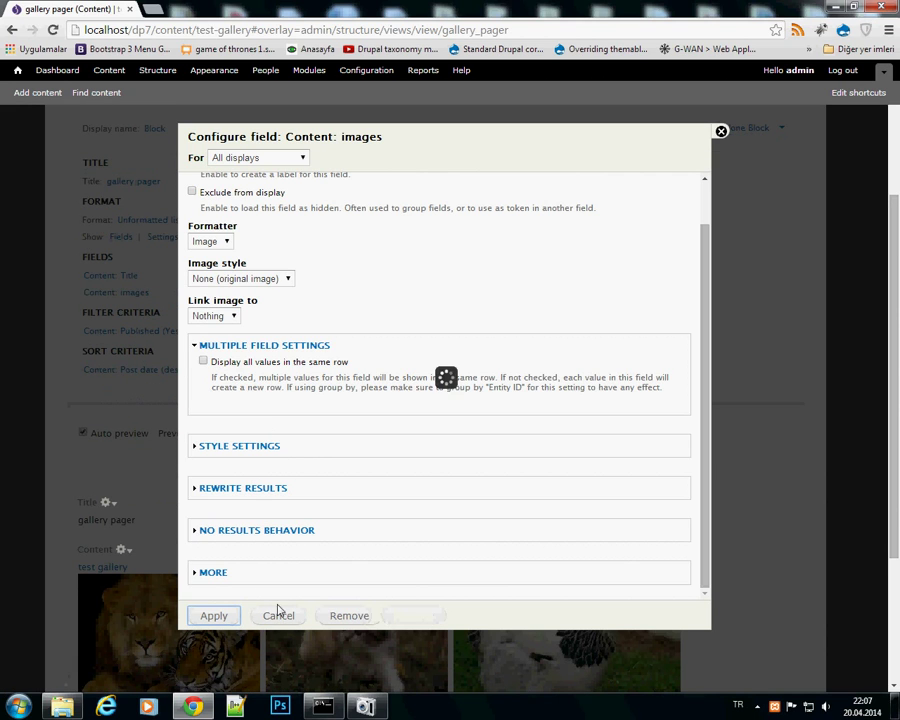
Check the paging of the images in the view preview by going to pages 2 and 3.
{"action": "scroll", "coordinate": [311, 559], "scroll_direction": "down", "scroll_amount": 1}
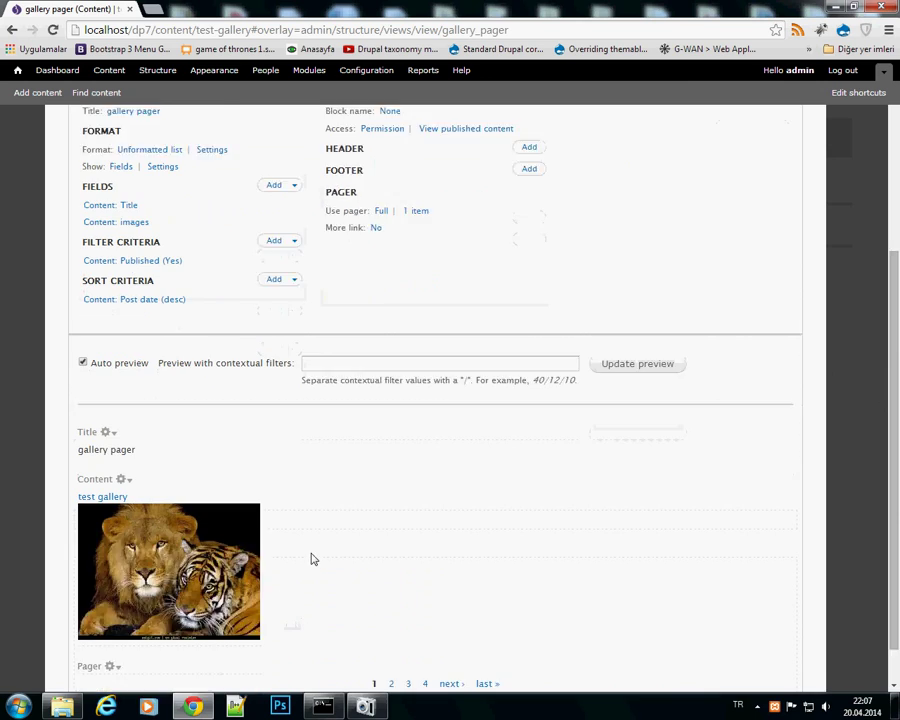
{"action": "scroll", "coordinate": [311, 559], "scroll_direction": "down", "scroll_amount": 1}
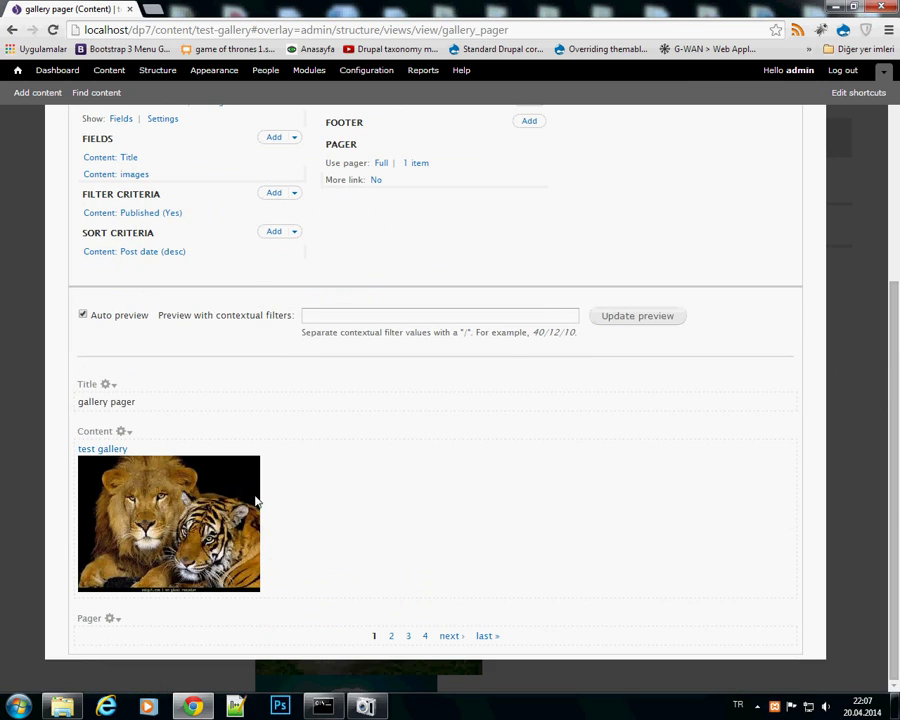
{"action": "left_click", "coordinate": [392, 638]}
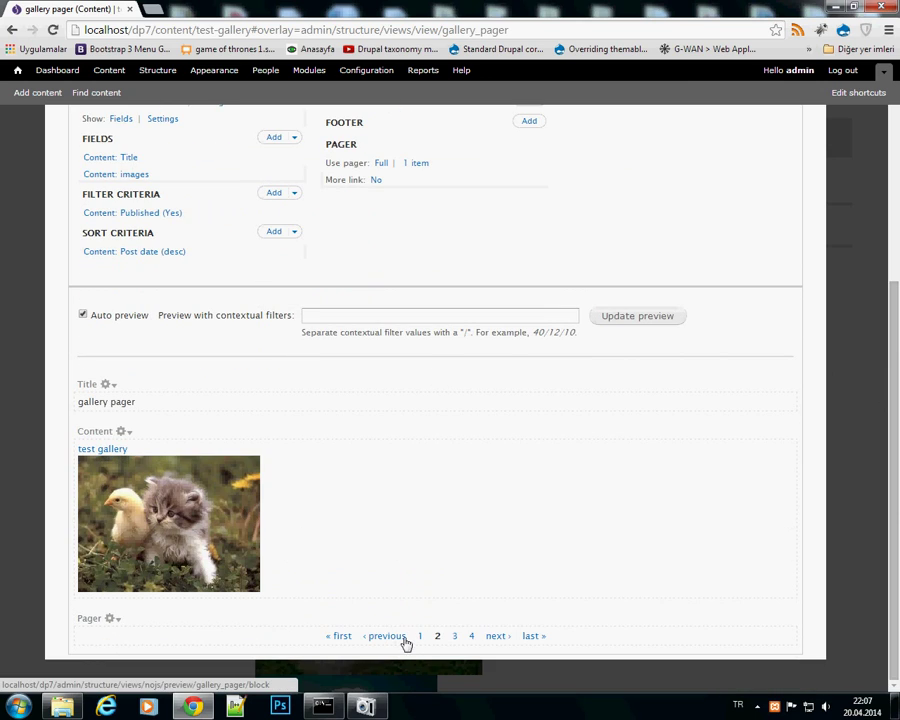
{"action": "left_click", "coordinate": [454, 637]}
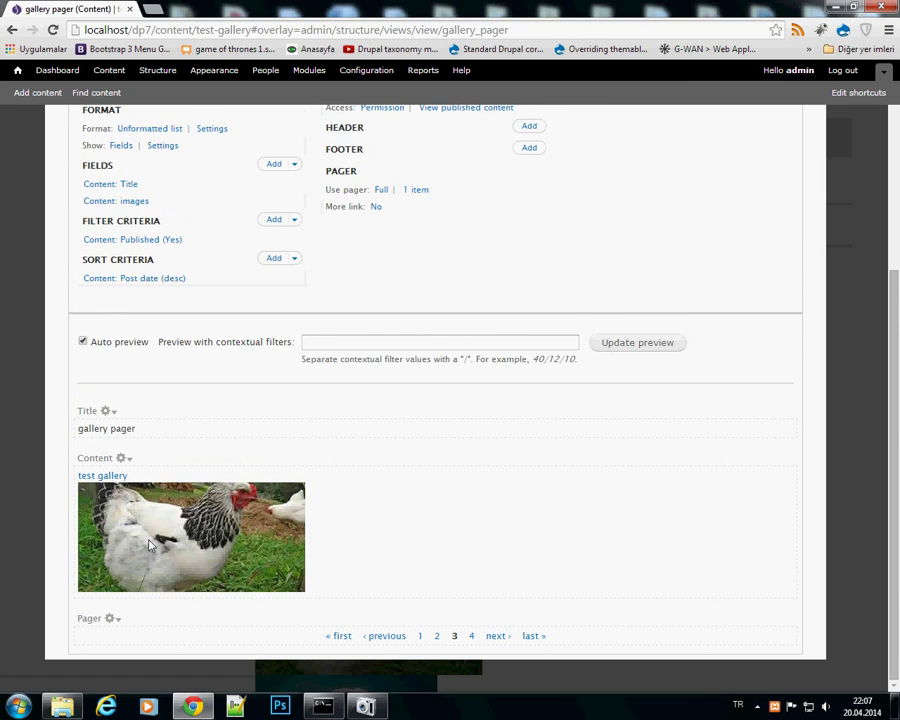
Exclude the images field from display and rewrite its output as <div class="images"></div> followed by <h4></h4>.
{"action": "scroll", "coordinate": [150, 545], "scroll_direction": "up", "scroll_amount": 2}
{"action": "left_click", "coordinate": [134, 413]}
{"action": "left_click", "coordinate": [192, 239]}
{"action": "left_click", "coordinate": [240, 477]}
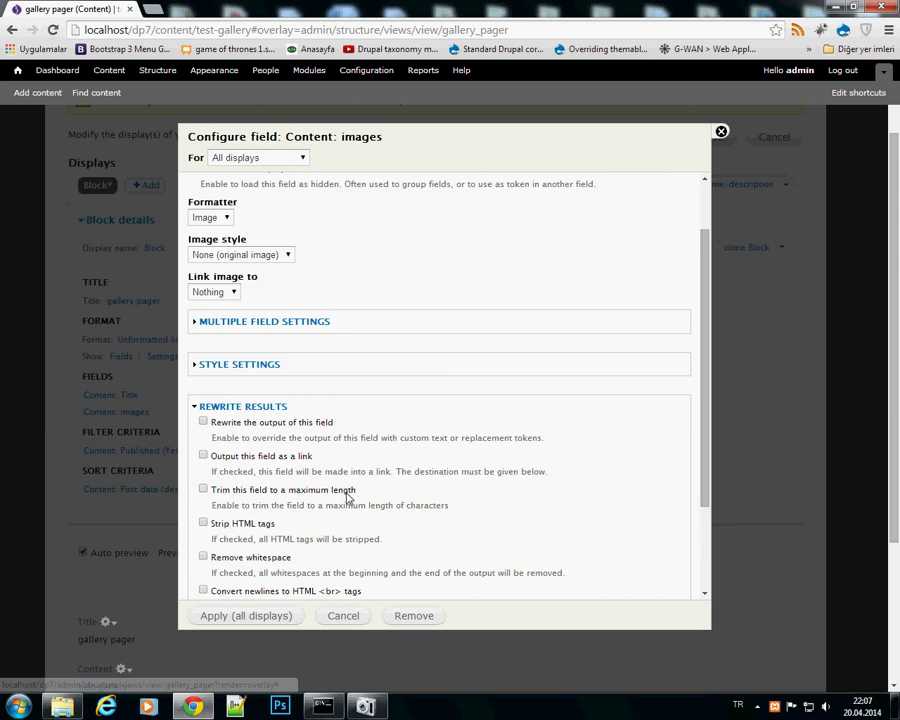
{"action": "scroll", "coordinate": [347, 497], "scroll_direction": "down", "scroll_amount": 1}
{"action": "left_click", "coordinate": [224, 353]}
{"action": "left_click", "coordinate": [263, 405]}
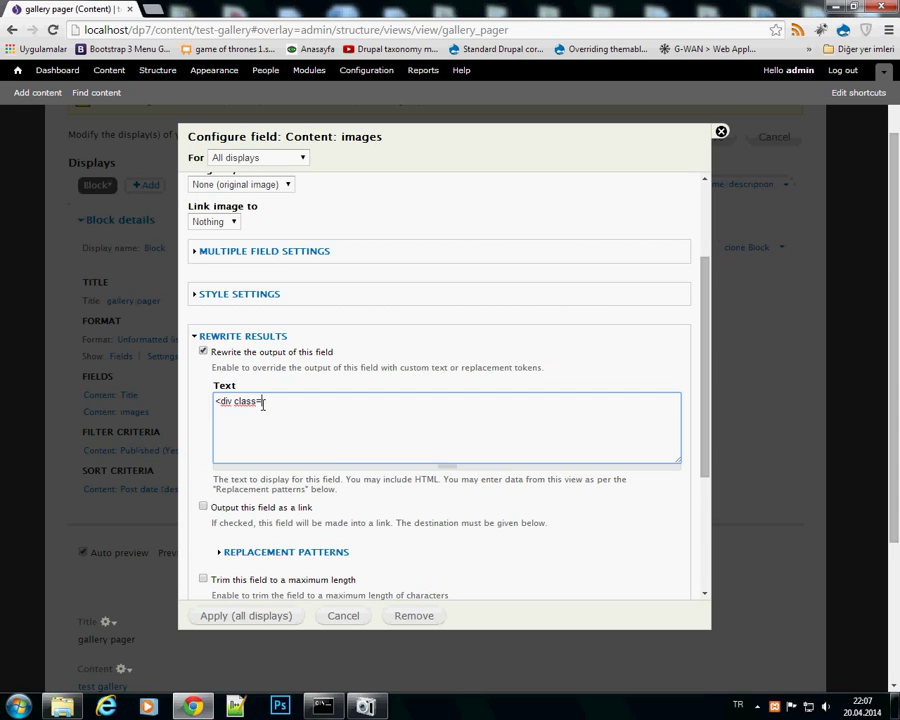
{"action": "type", "text": "images\"></div>"}
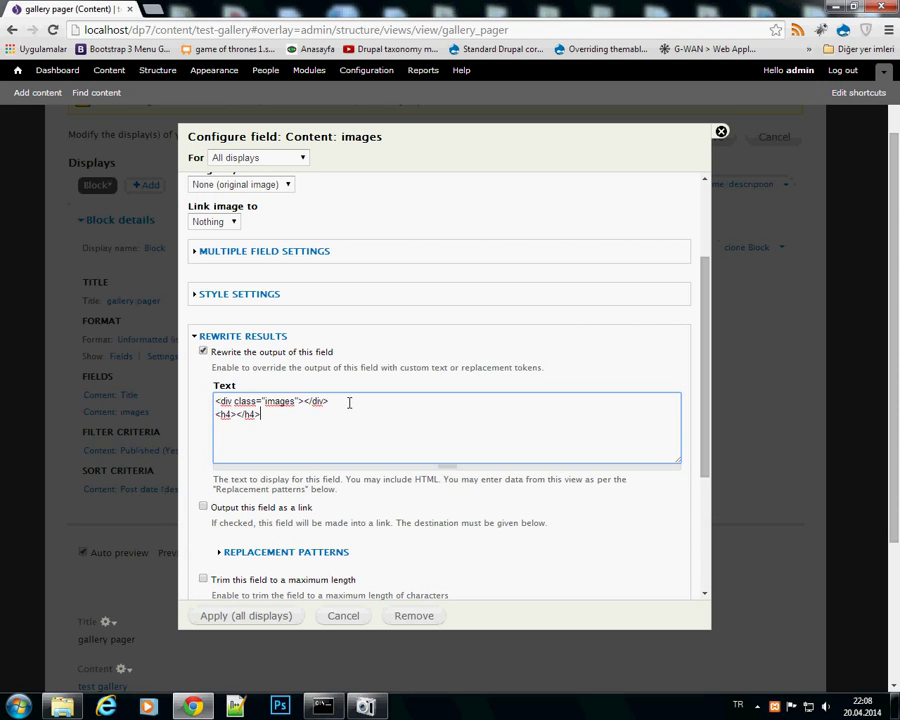
Copy the [field_images] token from the replacement patterns into the div of the rewrite text.
{"action": "left_click", "coordinate": [262, 552]}
{"action": "scroll", "coordinate": [363, 525], "scroll_direction": "down", "scroll_amount": 2}
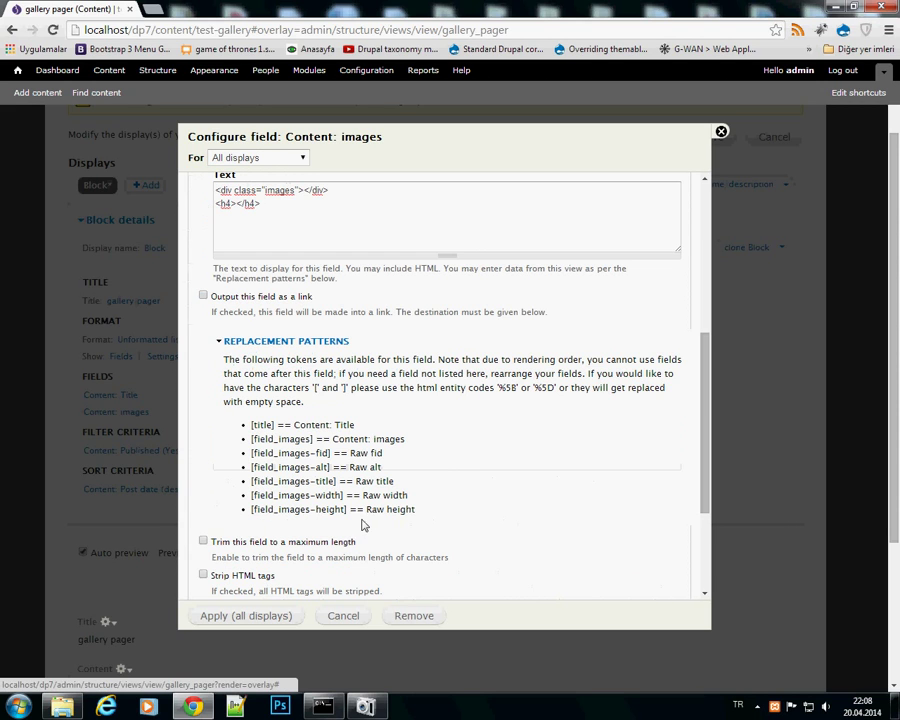
{"action": "left_click_drag", "start_coordinate": [313, 439], "coordinate": [251, 440]}
{"action": "key", "text": "ctrl+c"}
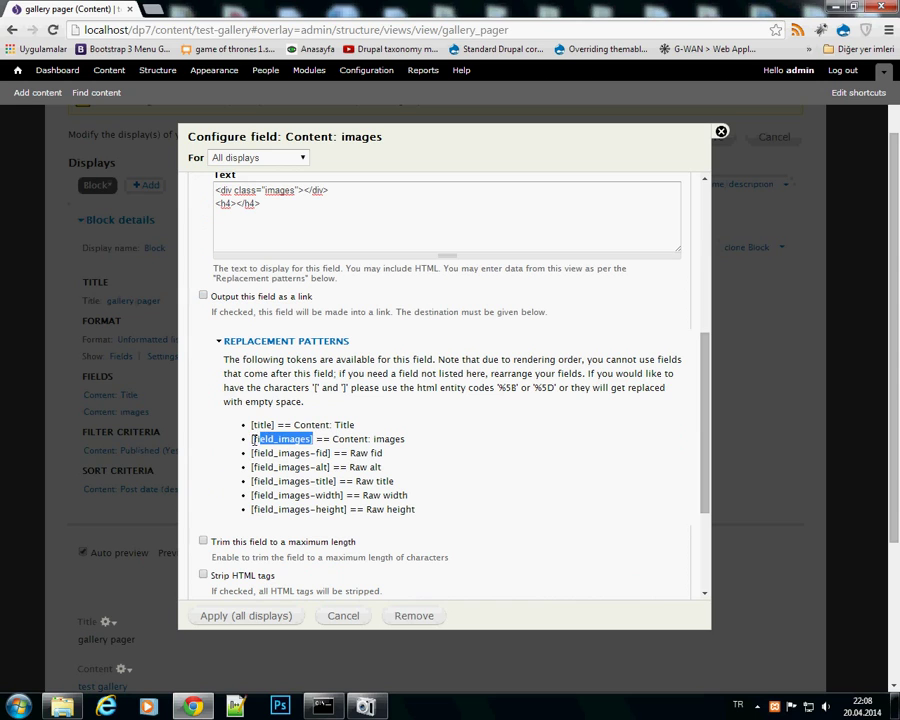
{"action": "scroll", "coordinate": [268, 343], "scroll_direction": "up", "scroll_amount": 1}
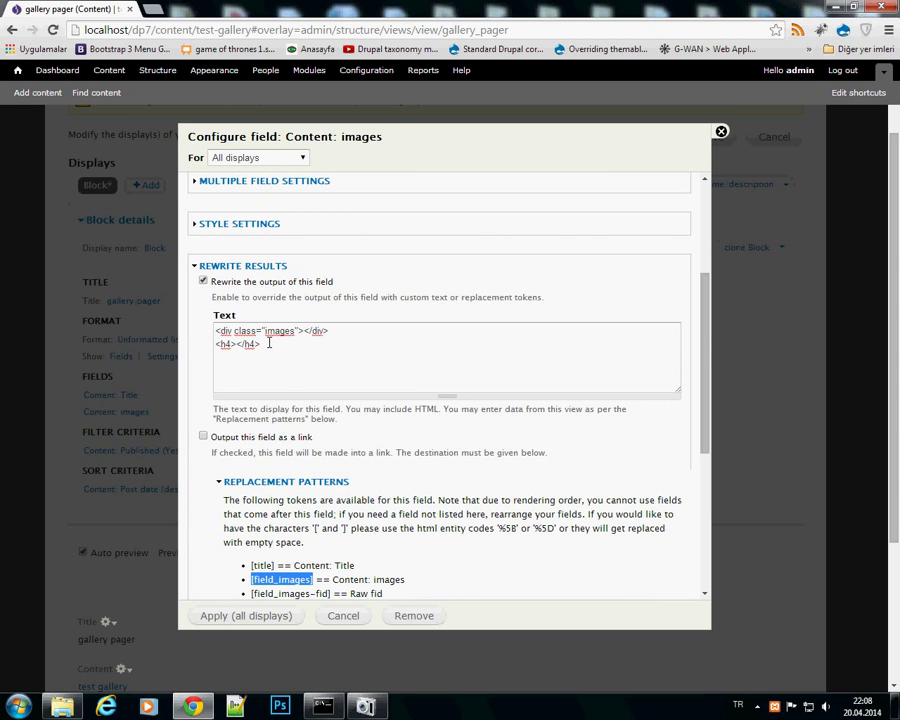
{"action": "left_click", "coordinate": [302, 331]}
{"action": "key", "text": "ctrl+v"}
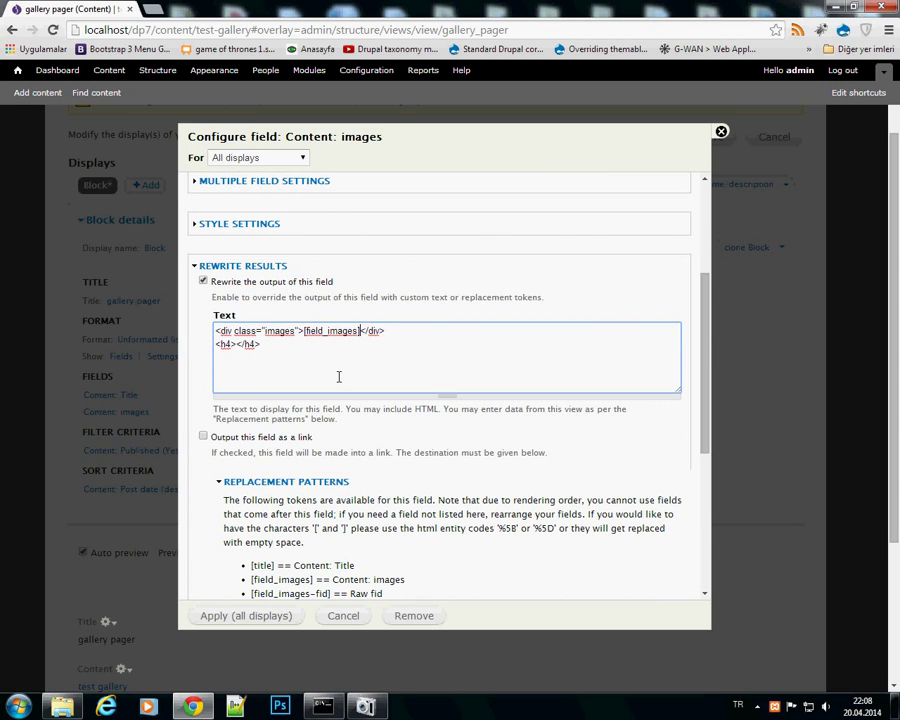
Copy the [field_images-title] token into the h4 of the rewrite text and apply the field settings to all displays.
{"action": "scroll", "coordinate": [330, 380], "scroll_direction": "down", "scroll_amount": 3}
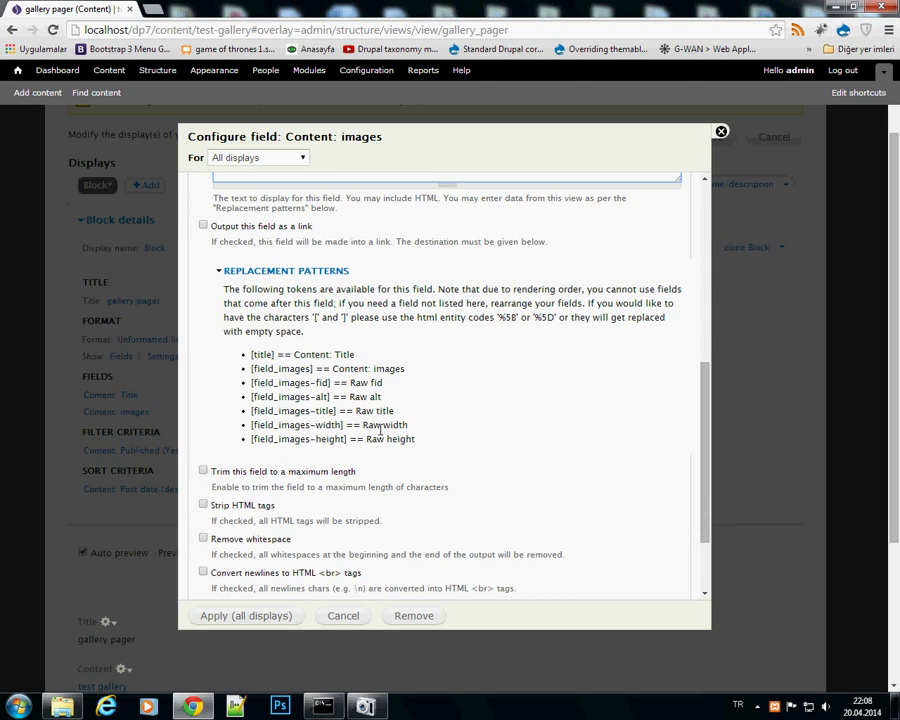
{"action": "left_click_drag", "start_coordinate": [340, 410], "coordinate": [251, 411]}
{"action": "key", "text": "ctrl+c"}
{"action": "scroll", "coordinate": [298, 446], "scroll_direction": "up", "scroll_amount": 3}
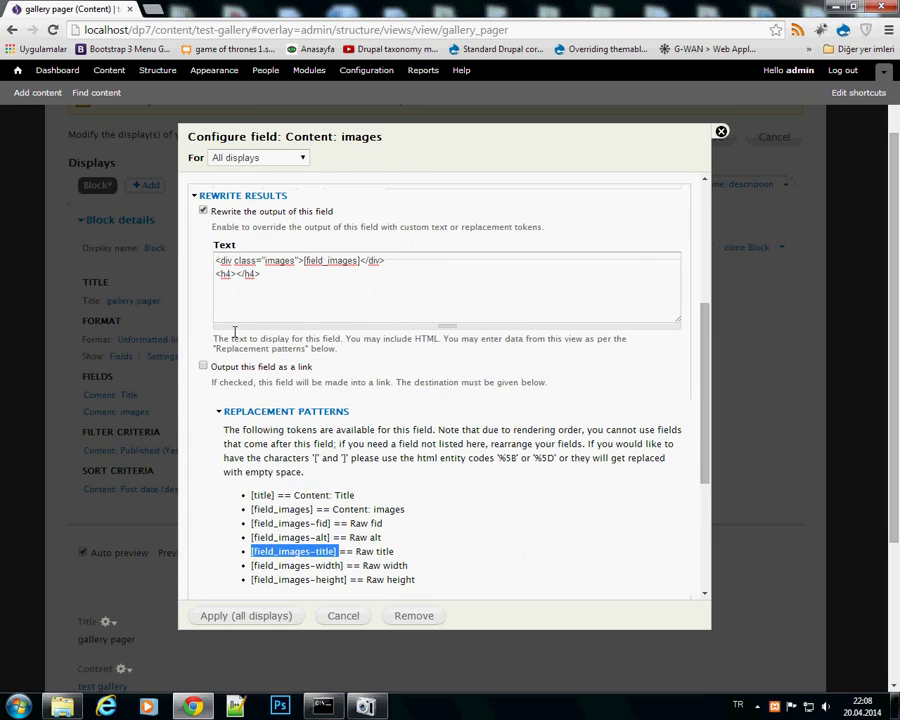
{"action": "left_click", "coordinate": [245, 298]}
{"action": "key", "text": "ctrl+v"}
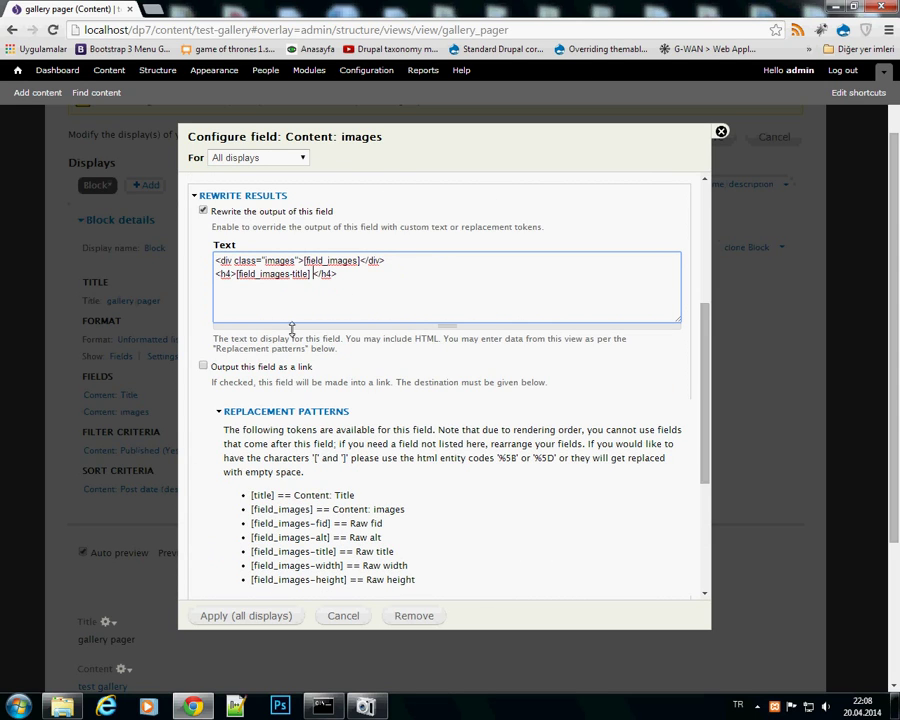
{"action": "left_click", "coordinate": [250, 616]}
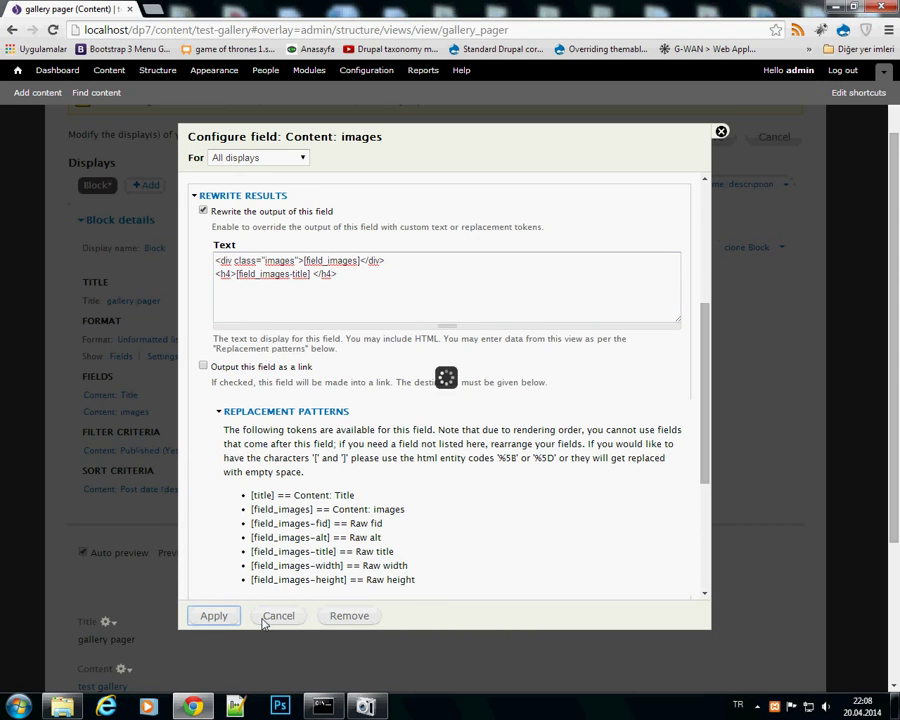
Save the gallery pager view.
{"action": "scroll", "coordinate": [300, 600], "scroll_direction": "down", "scroll_amount": 2}
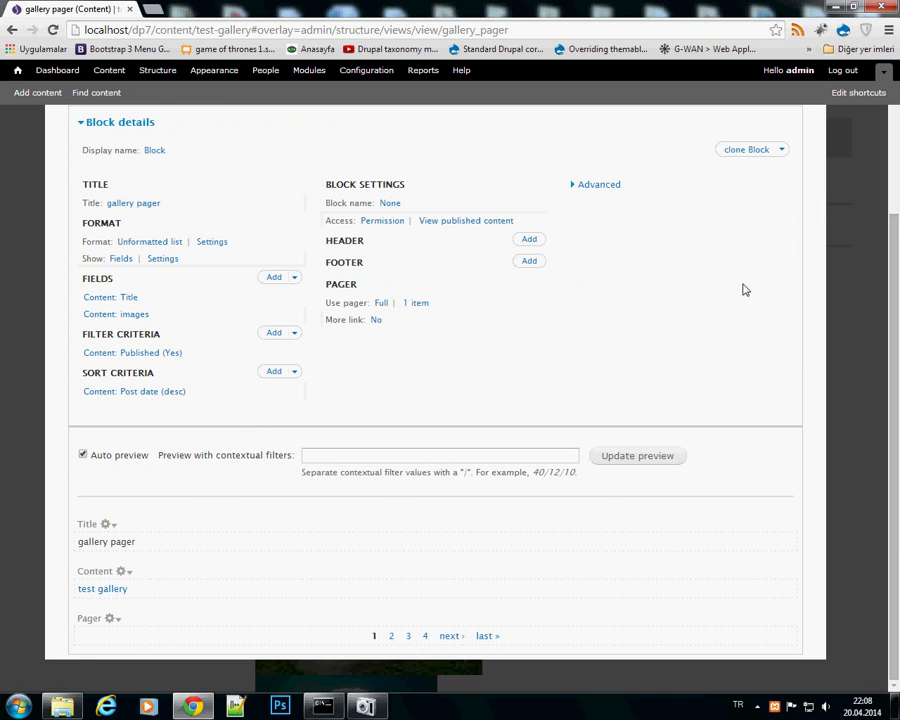
{"action": "scroll", "coordinate": [742, 288], "scroll_direction": "up", "scroll_amount": 3}
{"action": "left_click", "coordinate": [712, 185]}
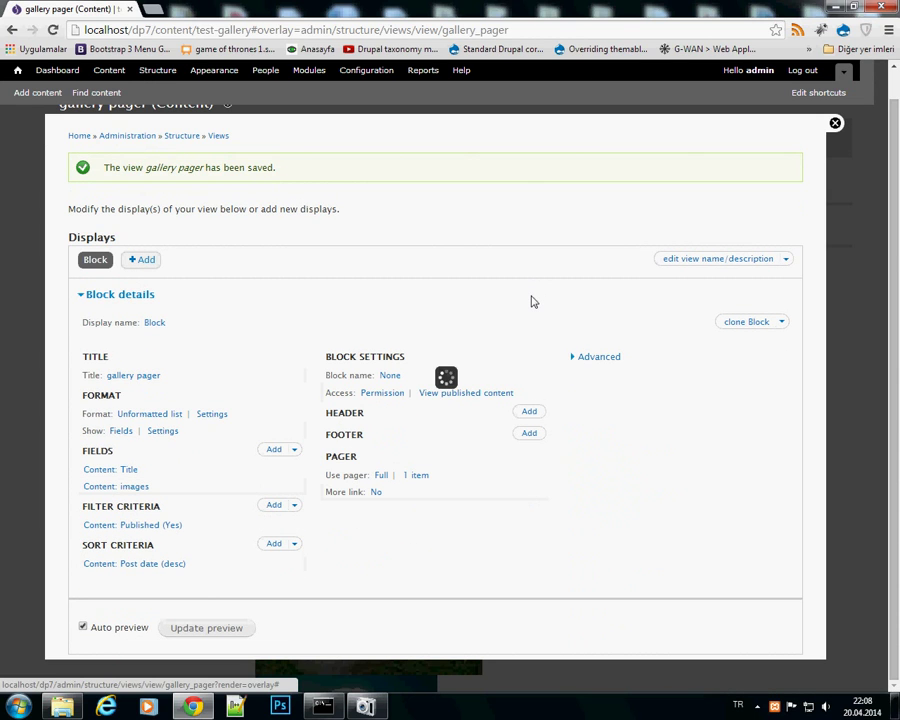
Check pages 2 and 3 of the view preview for the rewritten image output.
{"action": "scroll", "coordinate": [530, 300], "scroll_direction": "down", "scroll_amount": 3}
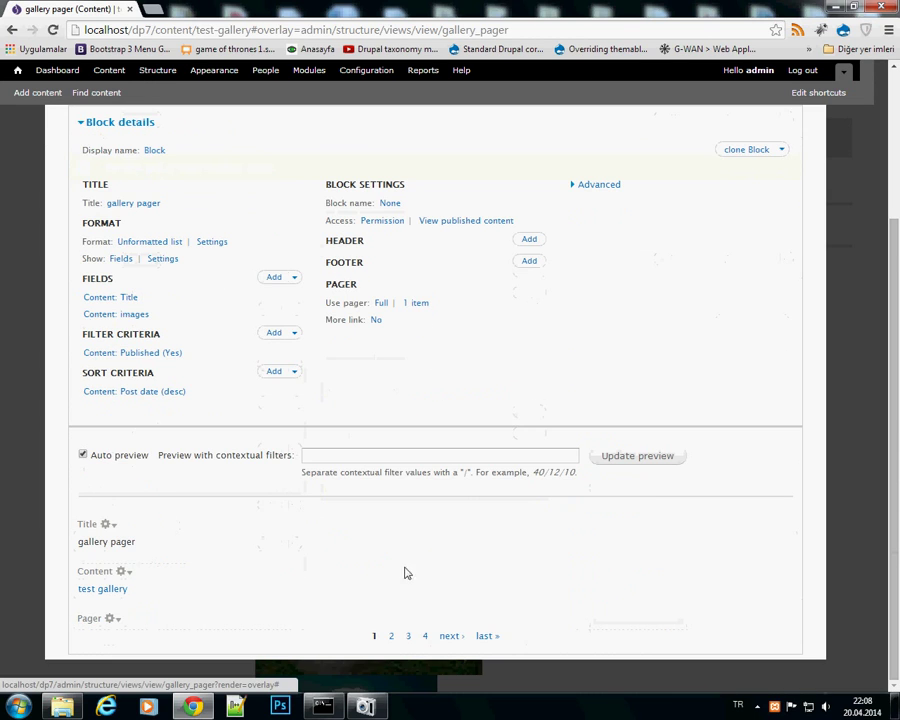
{"action": "left_click", "coordinate": [394, 637]}
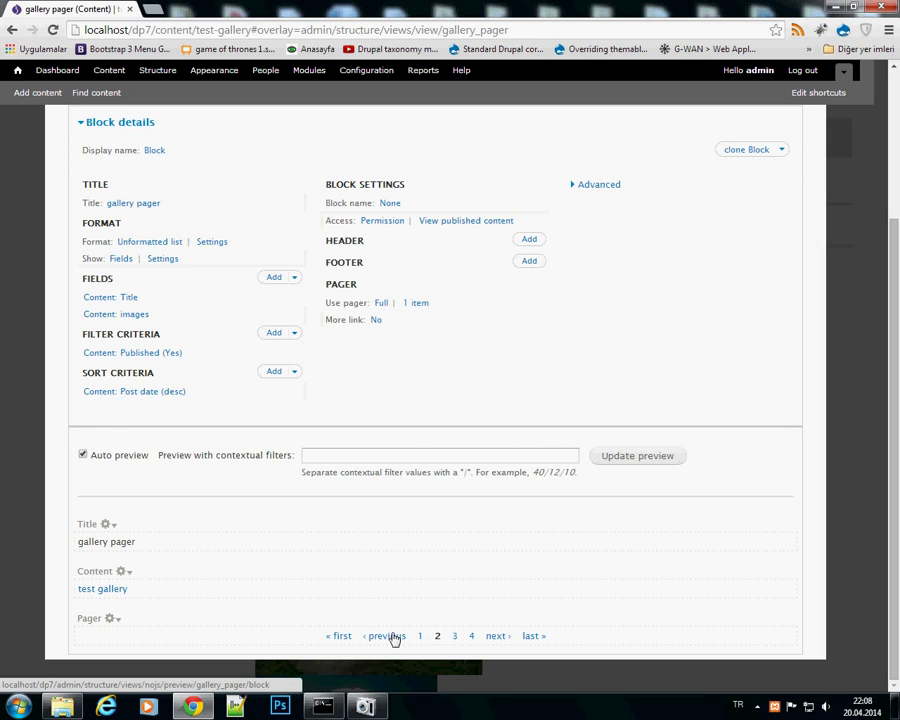
{"action": "left_click", "coordinate": [457, 637]}
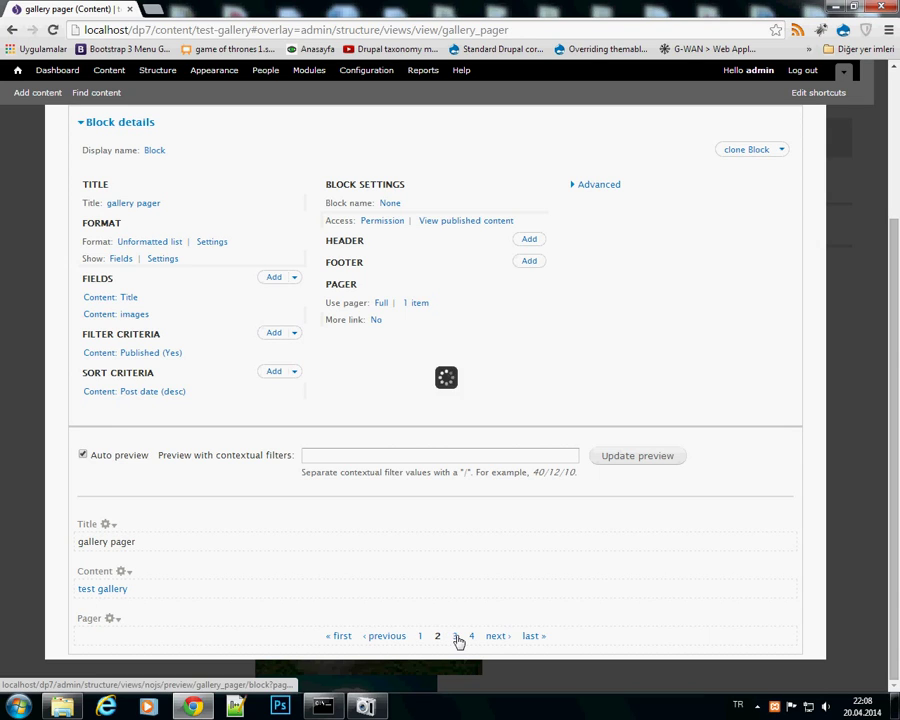
Review the images field's multiple field settings, rewrite text and replacement patterns, and reapply the settings as they are.
{"action": "left_click", "coordinate": [135, 315]}
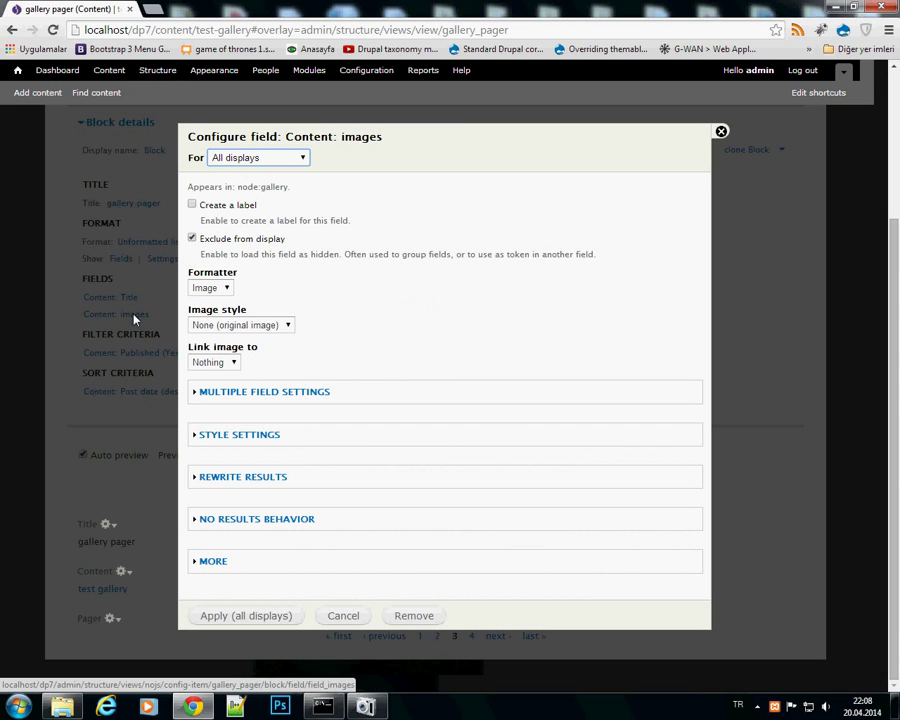
{"action": "left_click", "coordinate": [253, 398]}
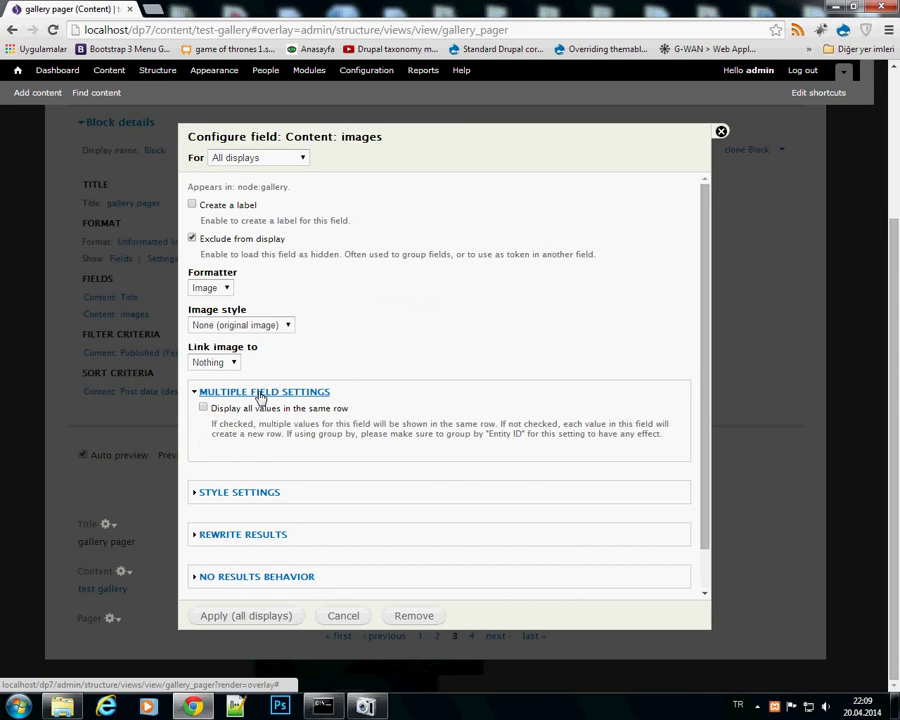
{"action": "left_click", "coordinate": [243, 535]}
{"action": "scroll", "coordinate": [393, 487], "scroll_direction": "down", "scroll_amount": 3}
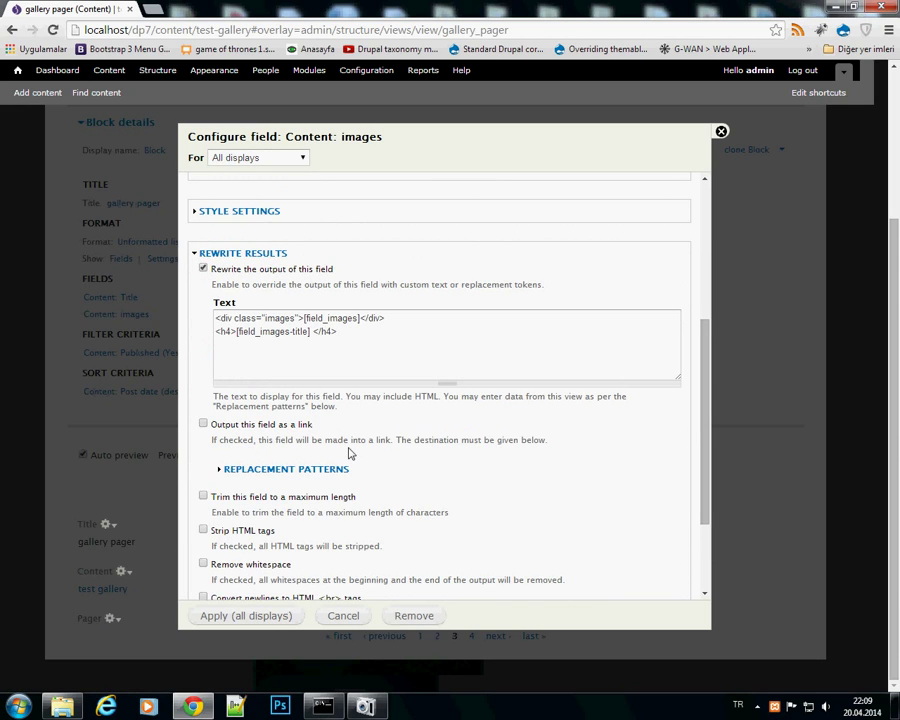
{"action": "left_click", "coordinate": [317, 469]}
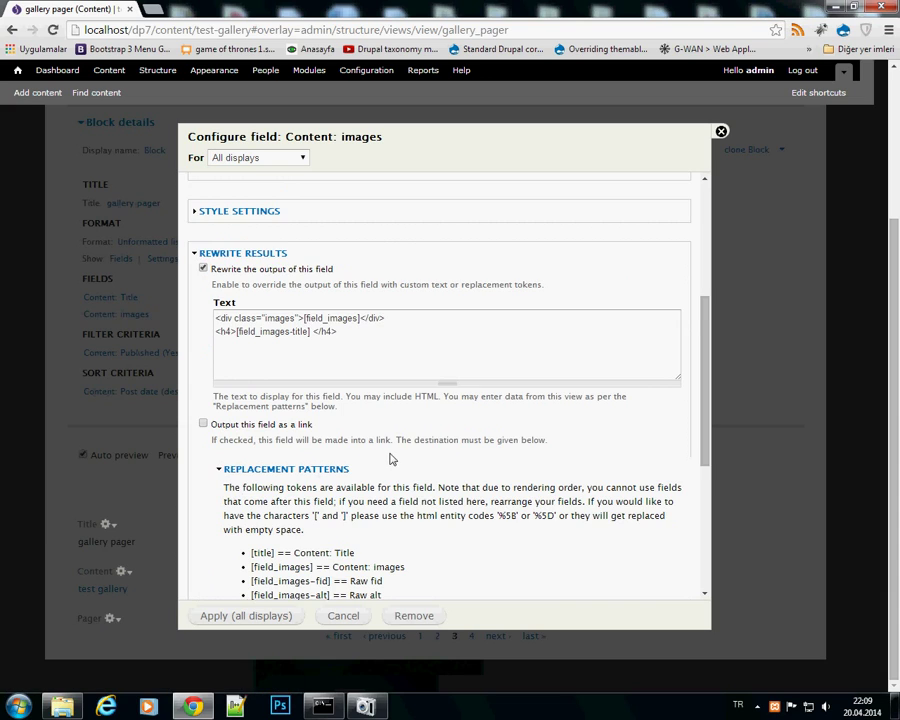
{"action": "scroll", "coordinate": [397, 460], "scroll_direction": "down", "scroll_amount": 1}
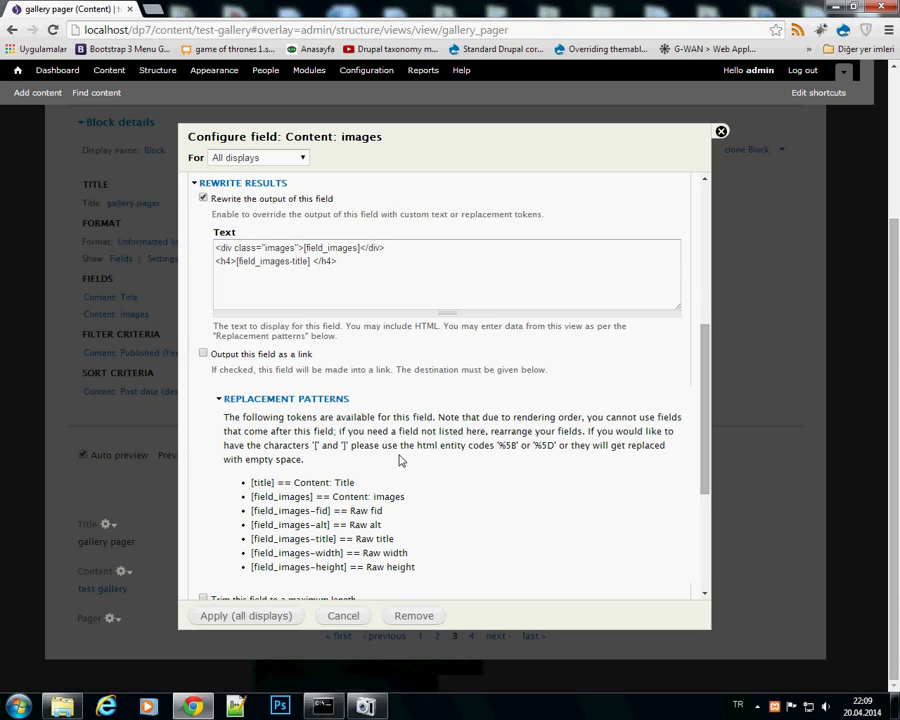
{"action": "left_click", "coordinate": [242, 618]}
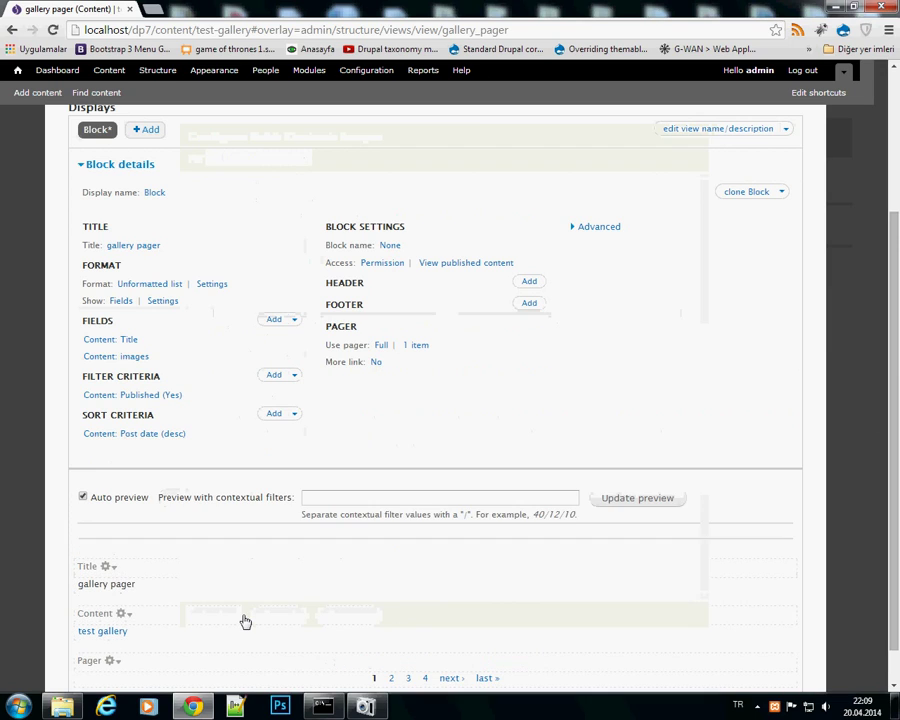
Add a Content: Type filter limited to the gallery content type for all displays and save the view.
{"action": "scroll", "coordinate": [315, 416], "scroll_direction": "down", "scroll_amount": 1}
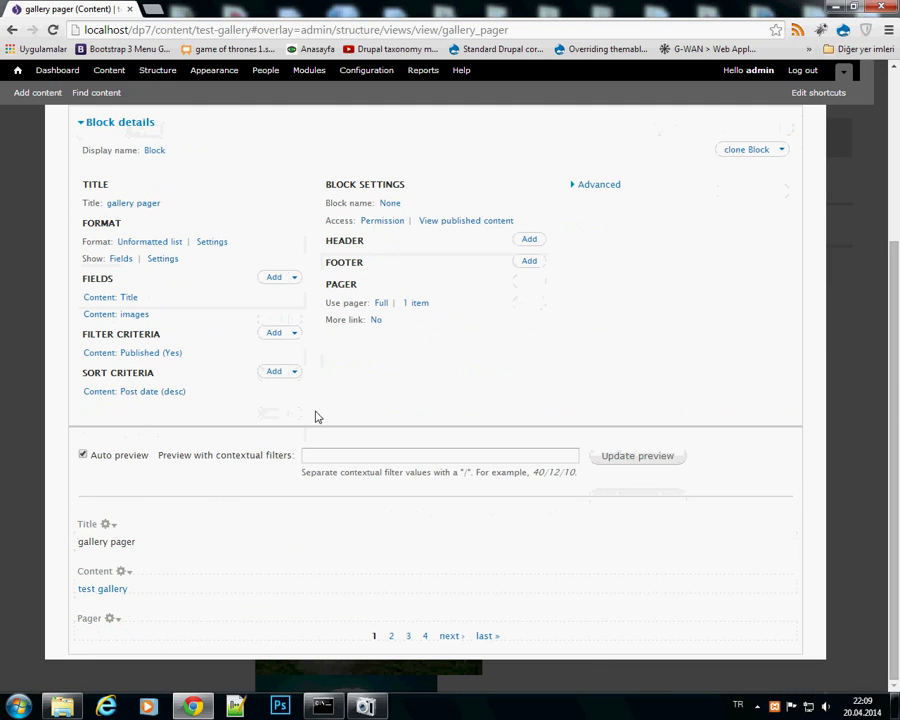
{"action": "left_click", "coordinate": [275, 335]}
{"action": "left_click", "coordinate": [255, 207]}
{"action": "type", "text": "type"}
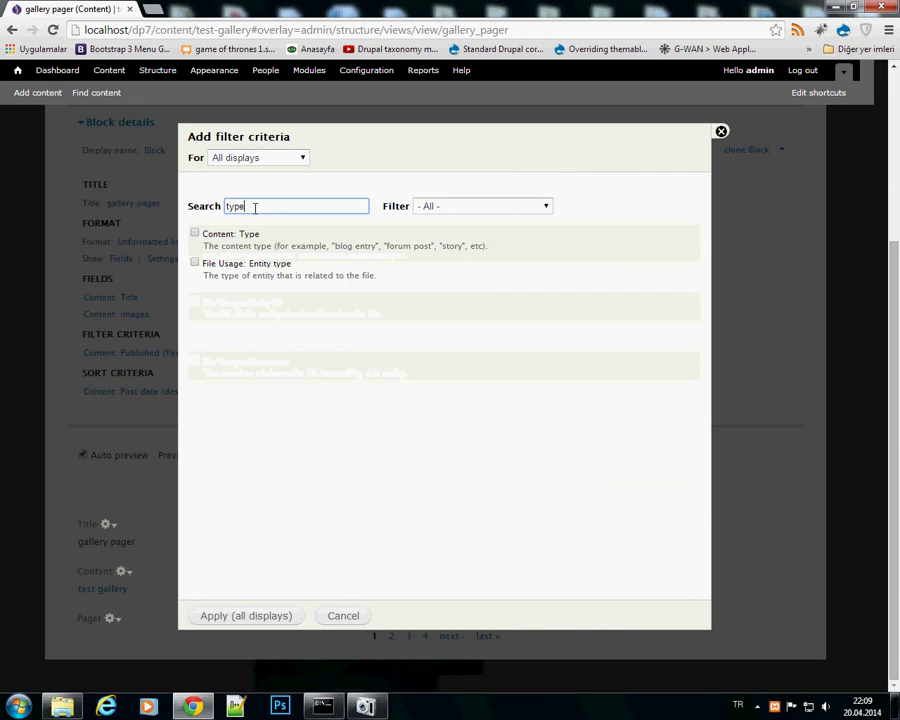
{"action": "left_click", "coordinate": [221, 235]}
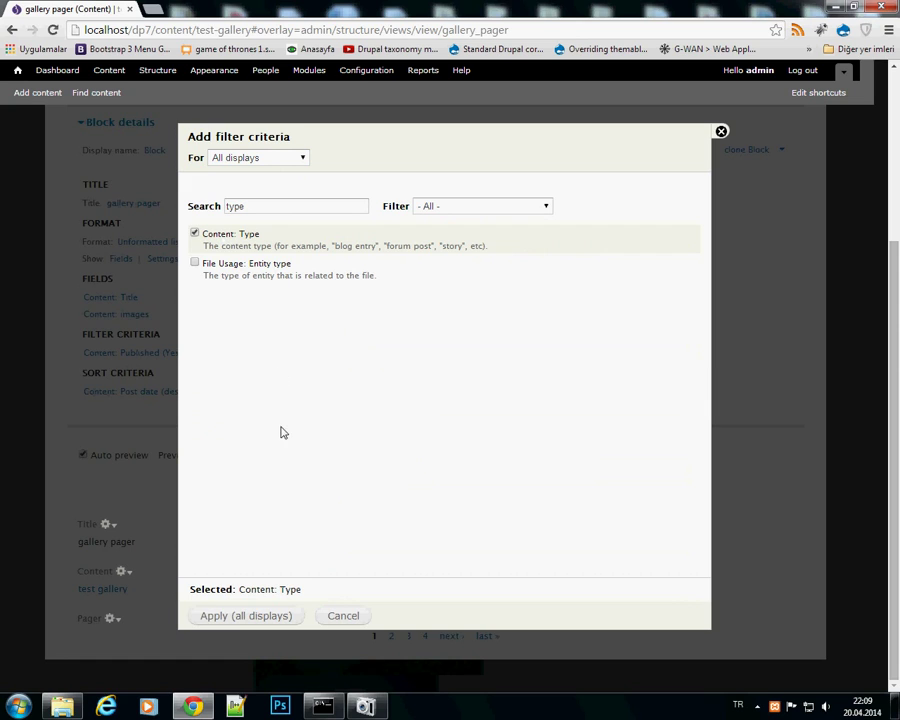
{"action": "left_click", "coordinate": [237, 617]}
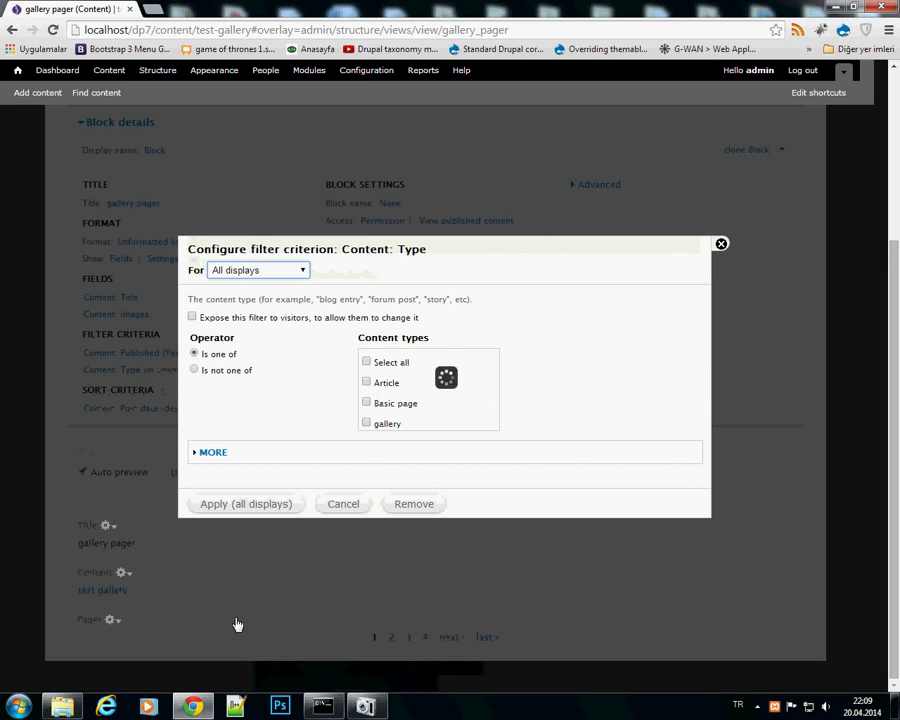
{"action": "left_click", "coordinate": [366, 423]}
{"action": "left_click", "coordinate": [240, 504]}
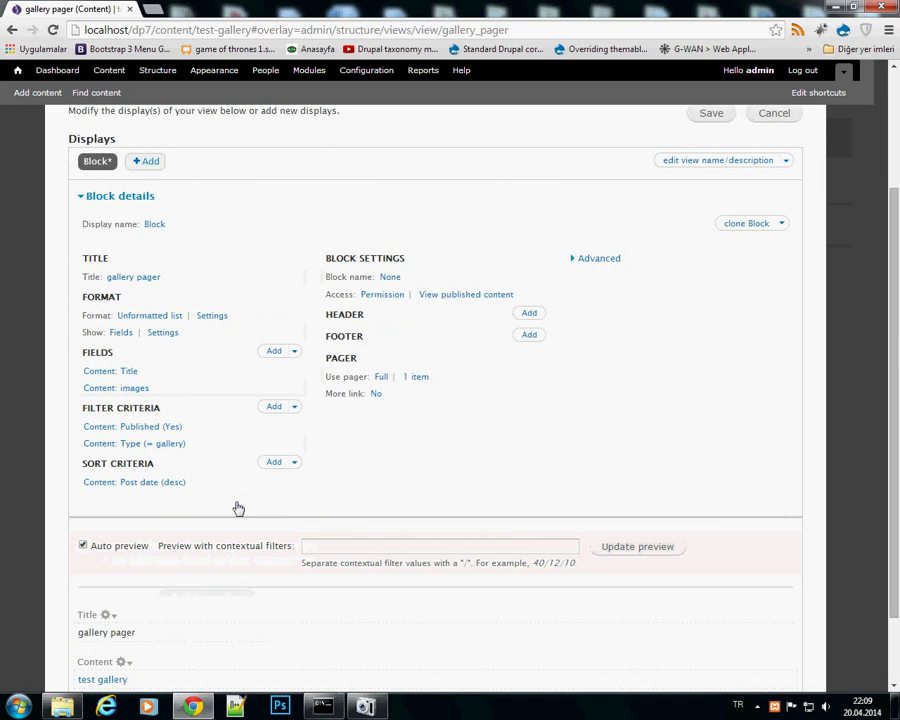
{"action": "scroll", "coordinate": [270, 508], "scroll_direction": "down", "scroll_amount": 1}
{"action": "scroll", "coordinate": [593, 370], "scroll_direction": "up", "scroll_amount": 3}
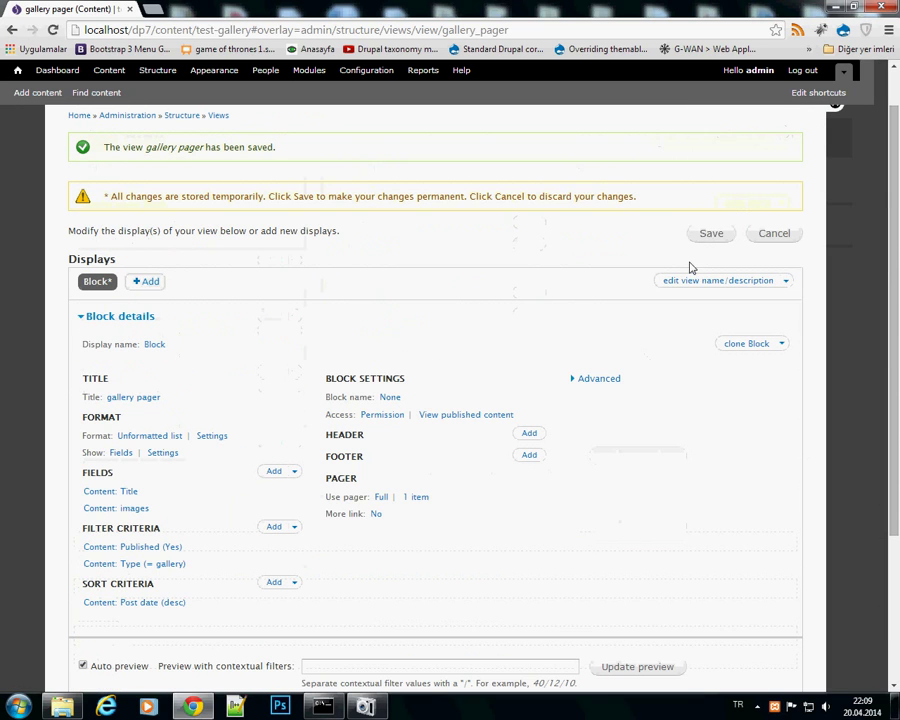
{"action": "left_click", "coordinate": [710, 236]}
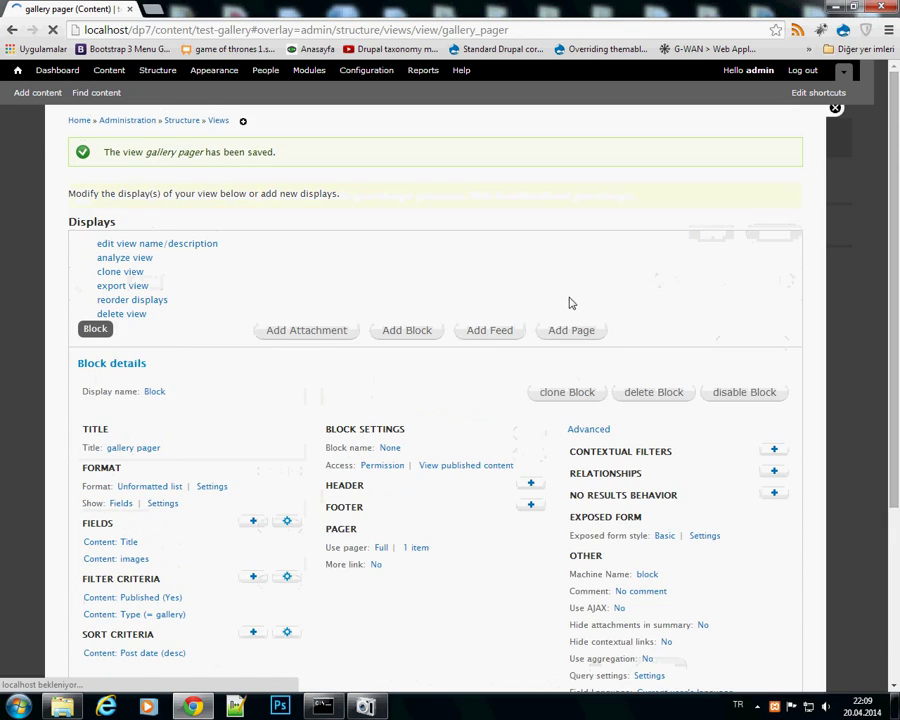
Turn off Exclude from display for the images field, apply it to all displays and check the preview.
{"action": "scroll", "coordinate": [570, 303], "scroll_direction": "down", "scroll_amount": 3}
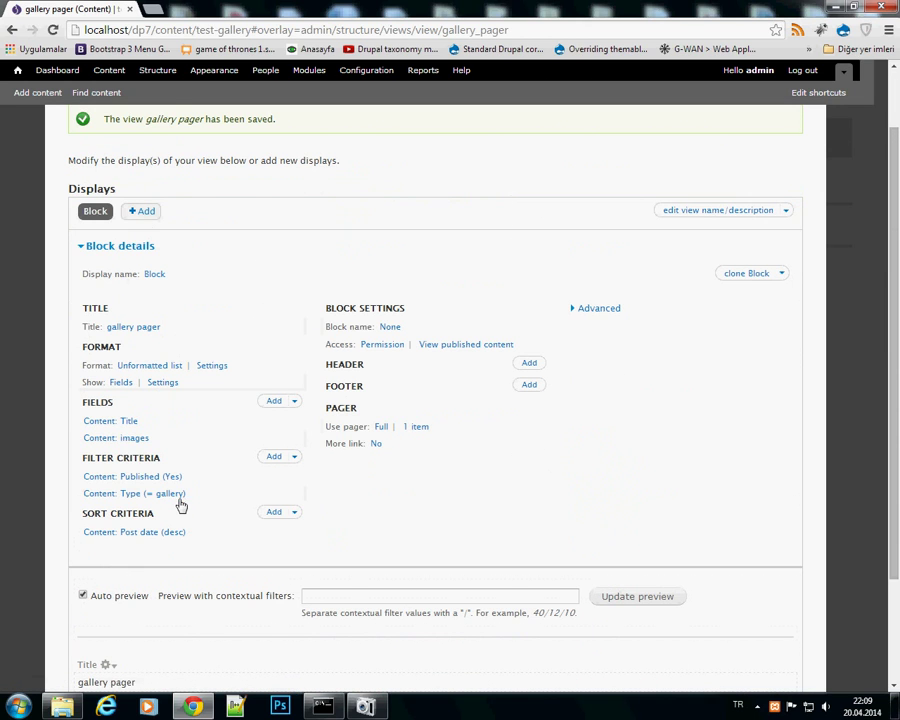
{"action": "left_click", "coordinate": [138, 440]}
{"action": "left_click", "coordinate": [193, 238]}
{"action": "left_click", "coordinate": [244, 617]}
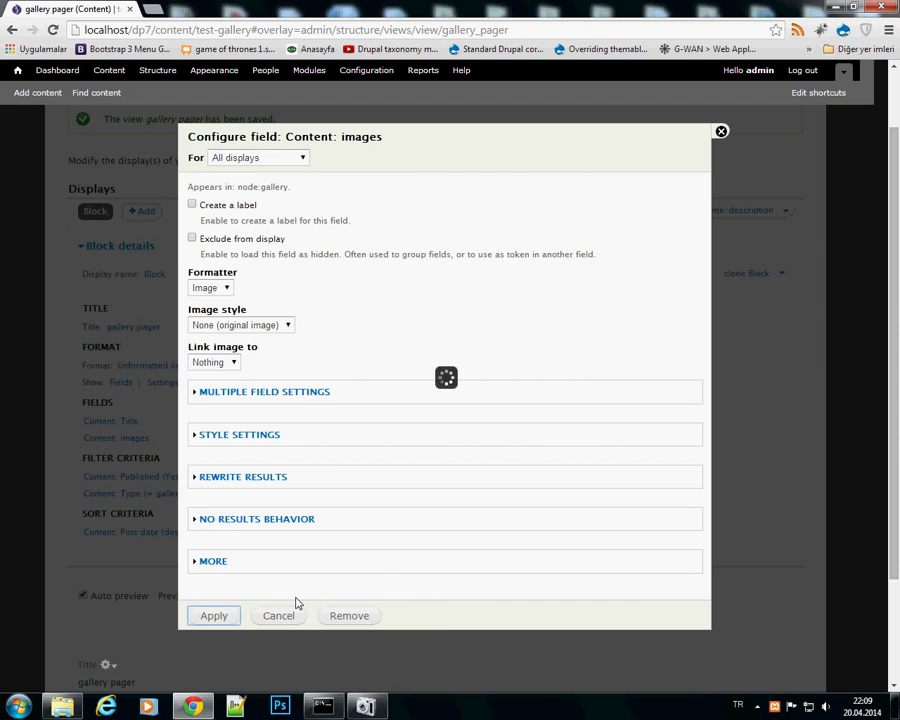
{"action": "scroll", "coordinate": [352, 564], "scroll_direction": "down", "scroll_amount": 5}
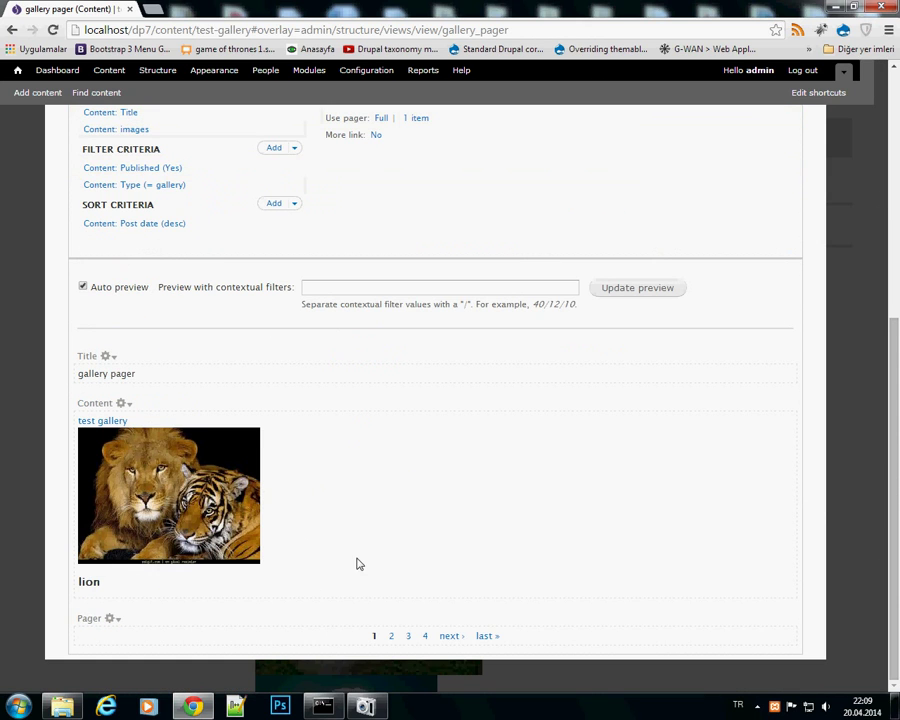
Save the view with the images field included in the display and return to its preview.
{"action": "scroll", "coordinate": [396, 486], "scroll_direction": "up", "scroll_amount": 3}
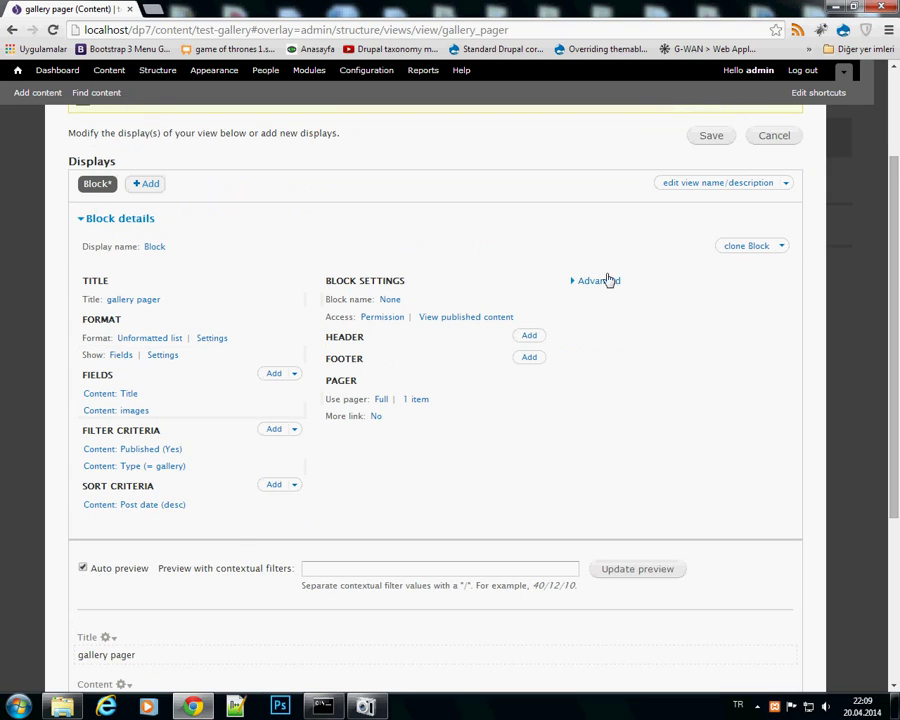
{"action": "left_click", "coordinate": [709, 140]}
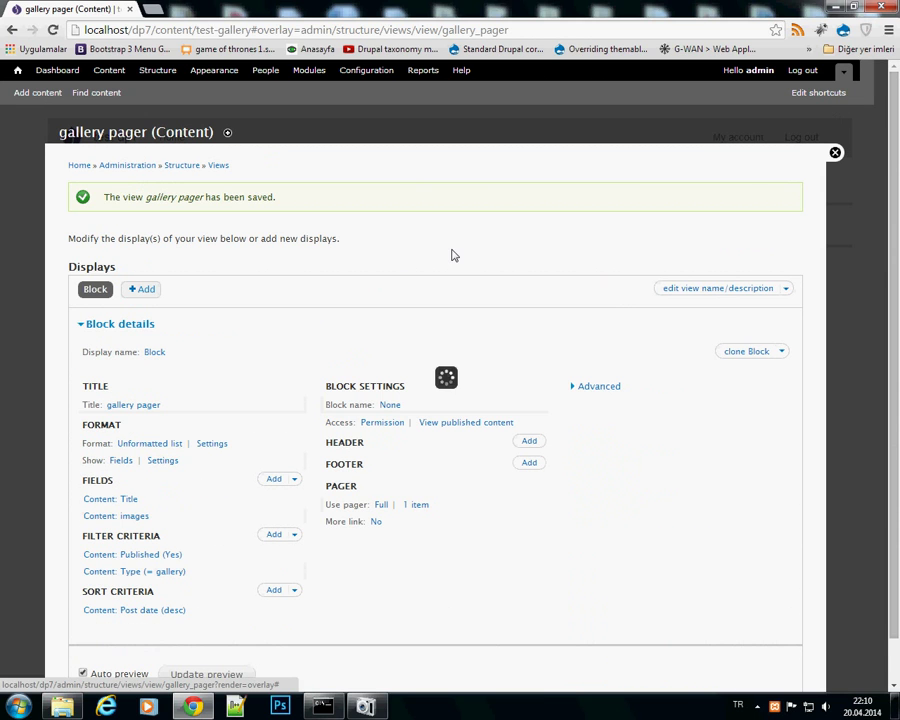
{"action": "scroll", "coordinate": [452, 255], "scroll_direction": "down", "scroll_amount": 4}
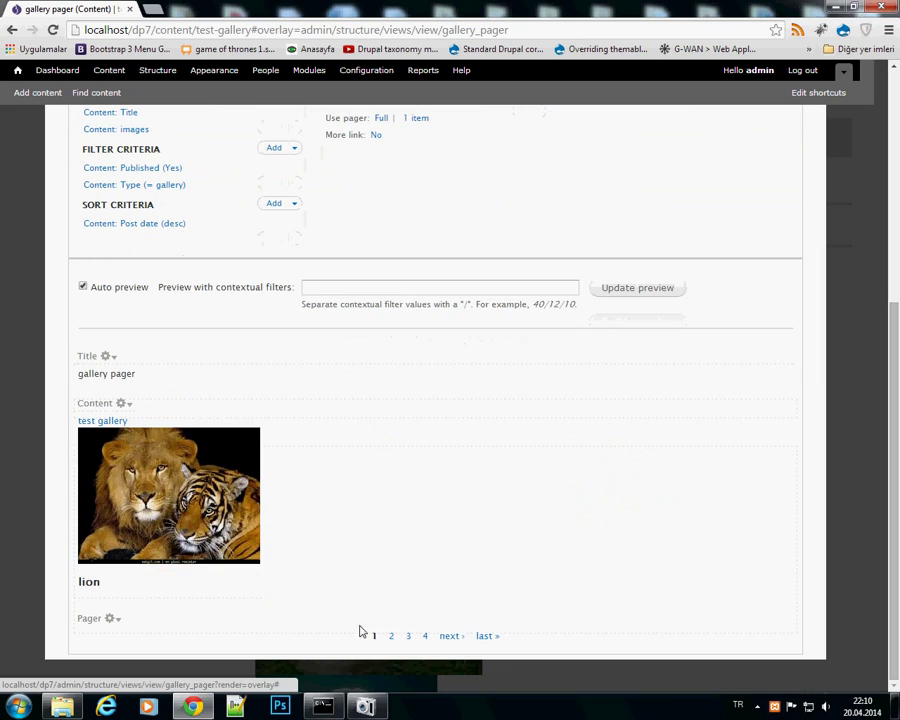
Check pages 2, 3 and 4 of the gallery pager view's preview.
{"action": "left_click", "coordinate": [393, 637]}
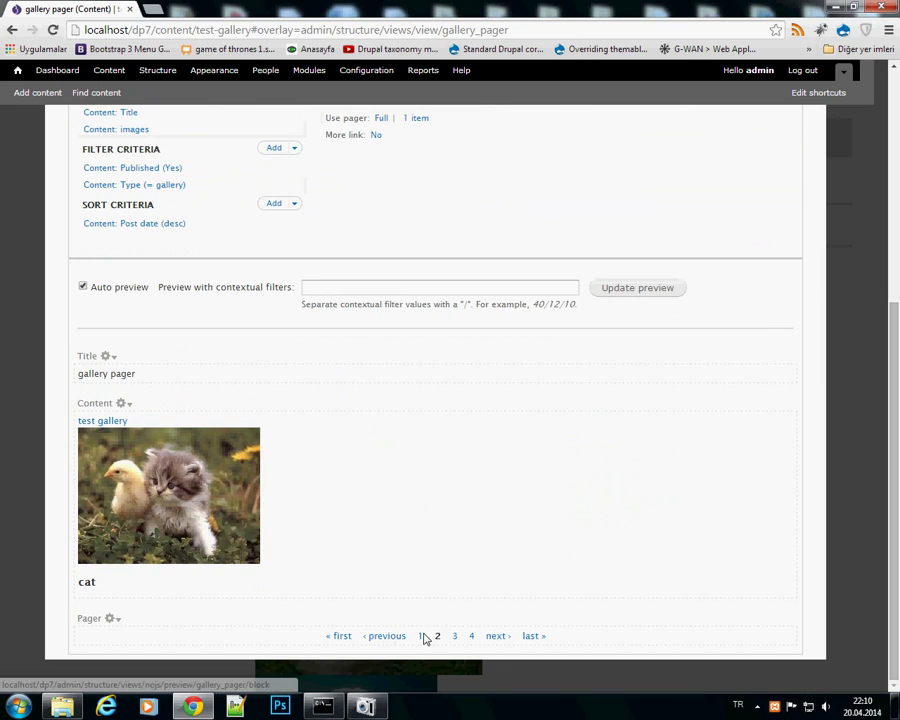
{"action": "left_click", "coordinate": [456, 637]}
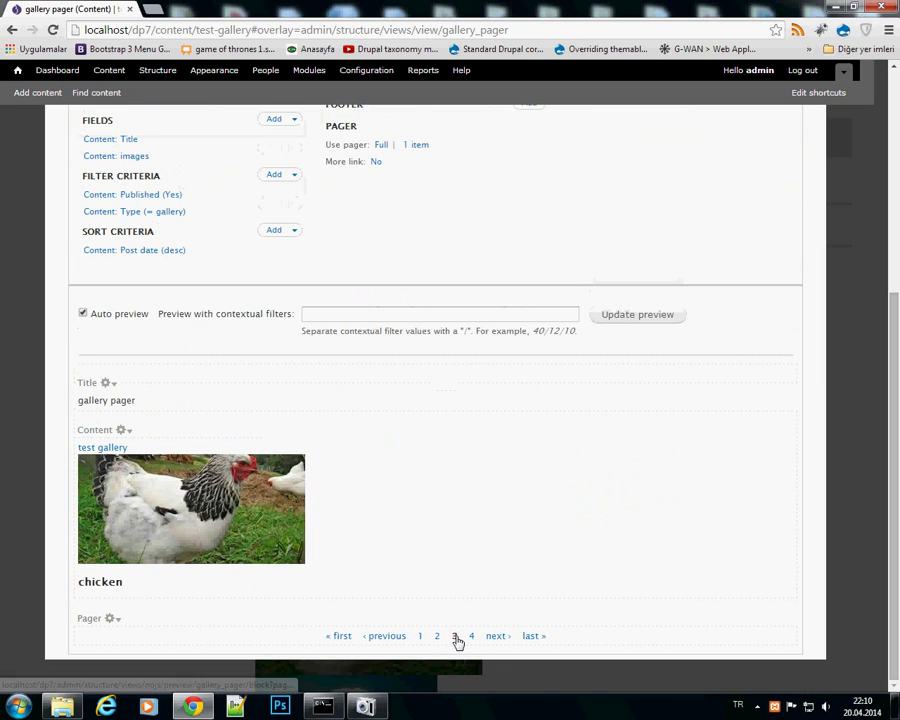
{"action": "left_click", "coordinate": [473, 637]}
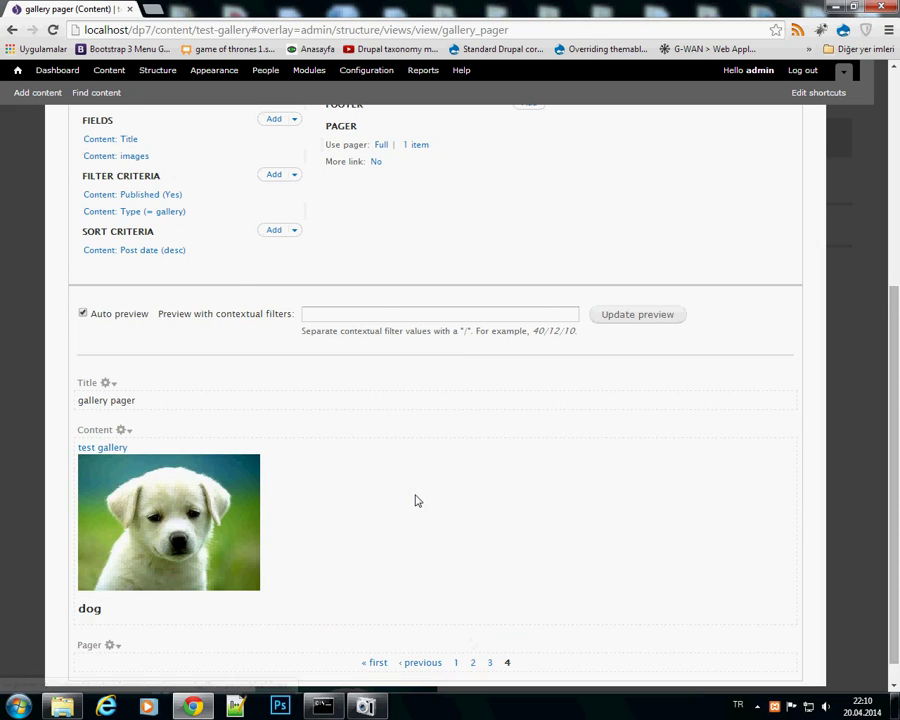
Recheck the images field's multiple field settings, rewrite text and replacement patterns, and apply them unchanged to all displays.
{"action": "left_click", "coordinate": [140, 342]}
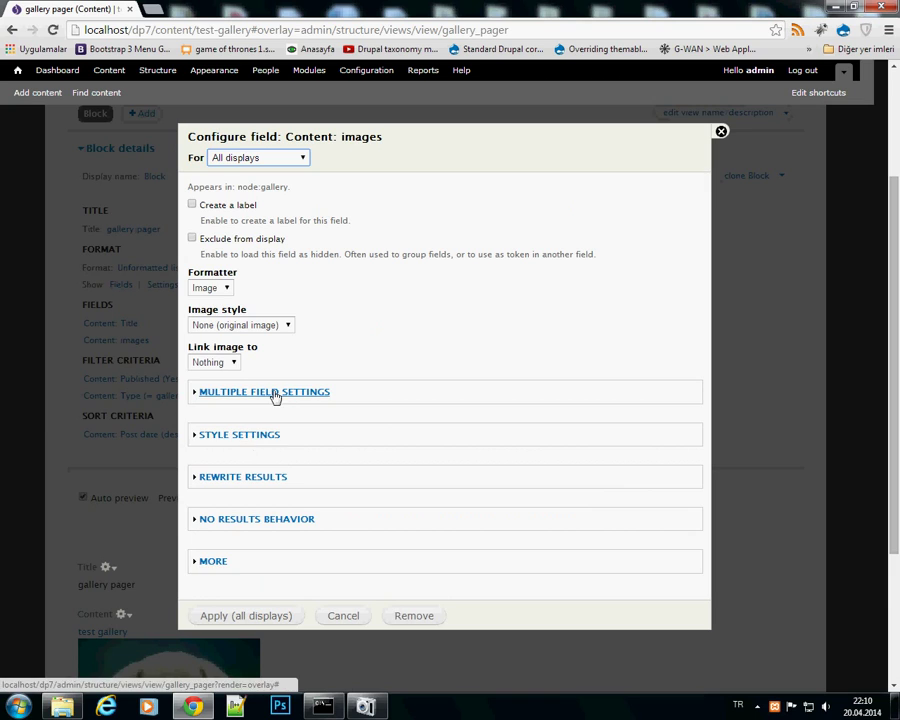
{"action": "left_click", "coordinate": [275, 394]}
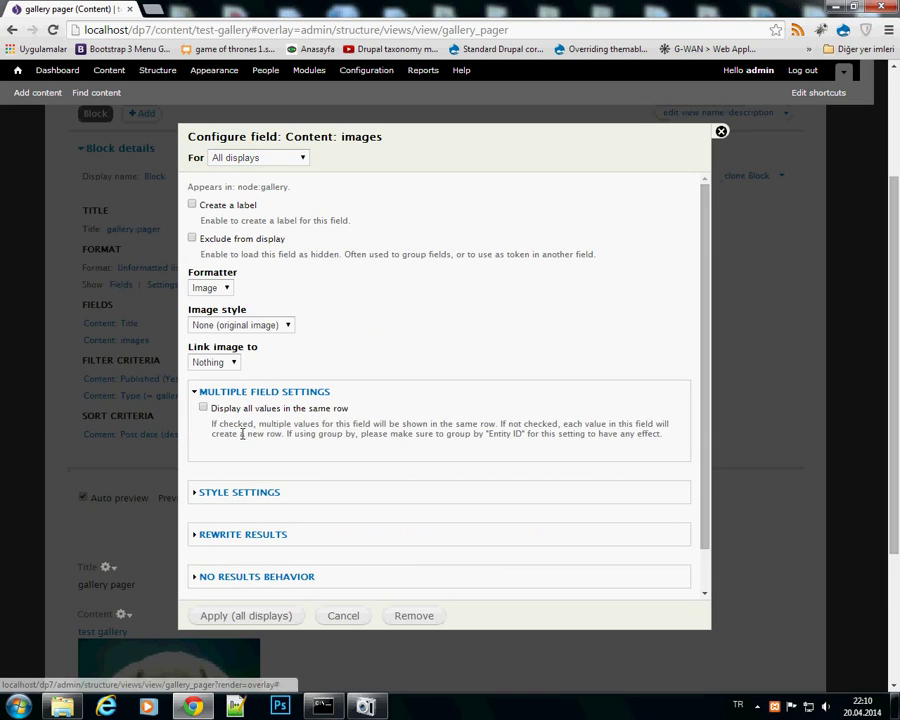
{"action": "left_click", "coordinate": [251, 536]}
{"action": "scroll", "coordinate": [357, 466], "scroll_direction": "down", "scroll_amount": 2}
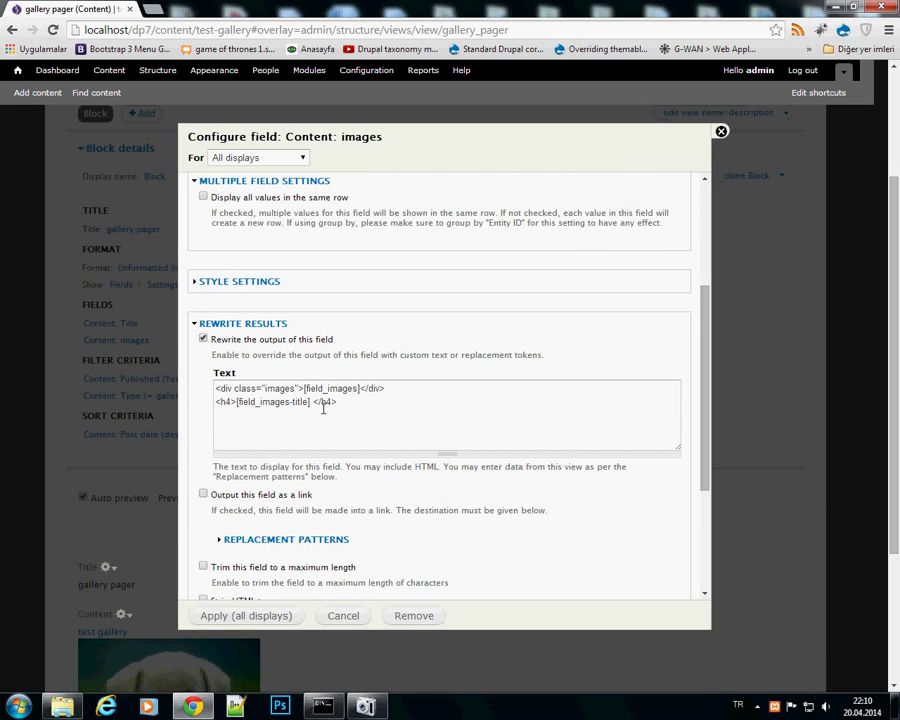
{"action": "scroll", "coordinate": [263, 466], "scroll_direction": "down", "scroll_amount": 1}
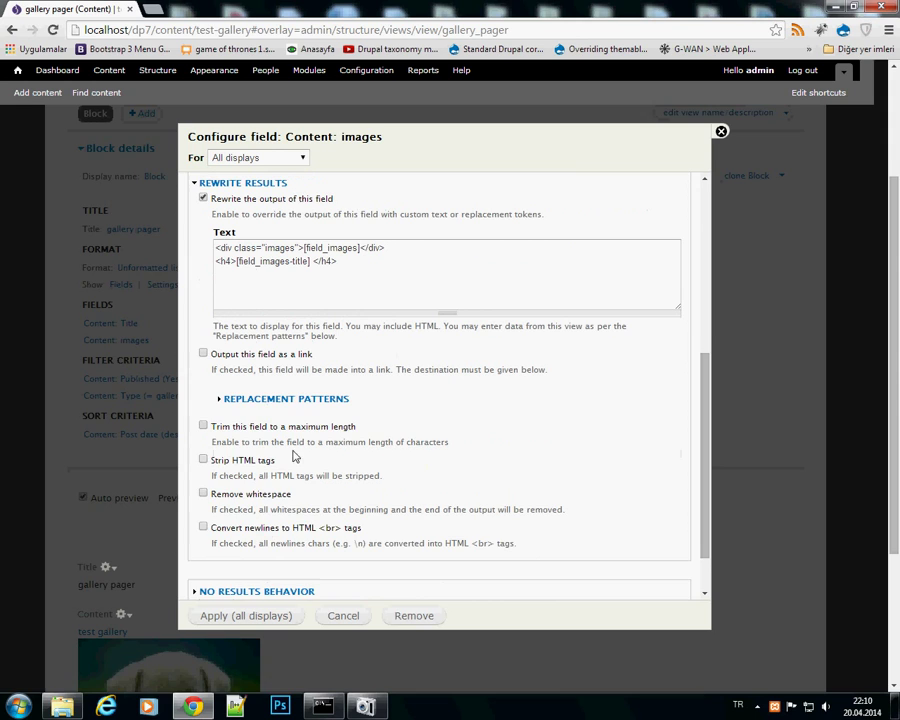
{"action": "left_click", "coordinate": [290, 398]}
{"action": "left_click", "coordinate": [251, 616]}
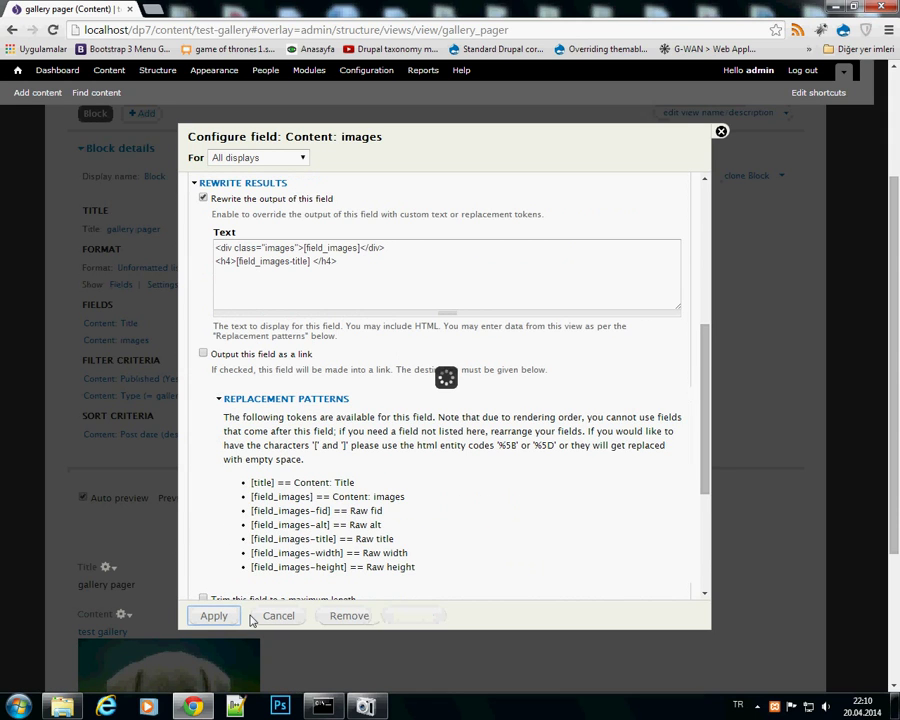
Save the gallery pager view and close its editing overlay.
{"action": "scroll", "coordinate": [333, 447], "scroll_direction": "down", "scroll_amount": 3}
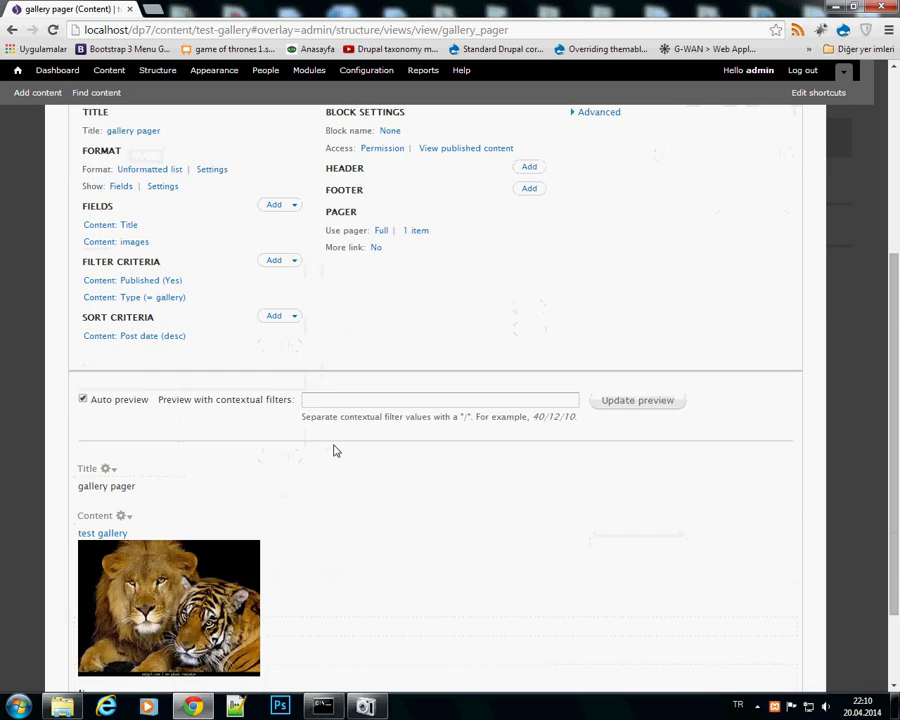
{"action": "scroll", "coordinate": [330, 450], "scroll_direction": "up", "scroll_amount": 5}
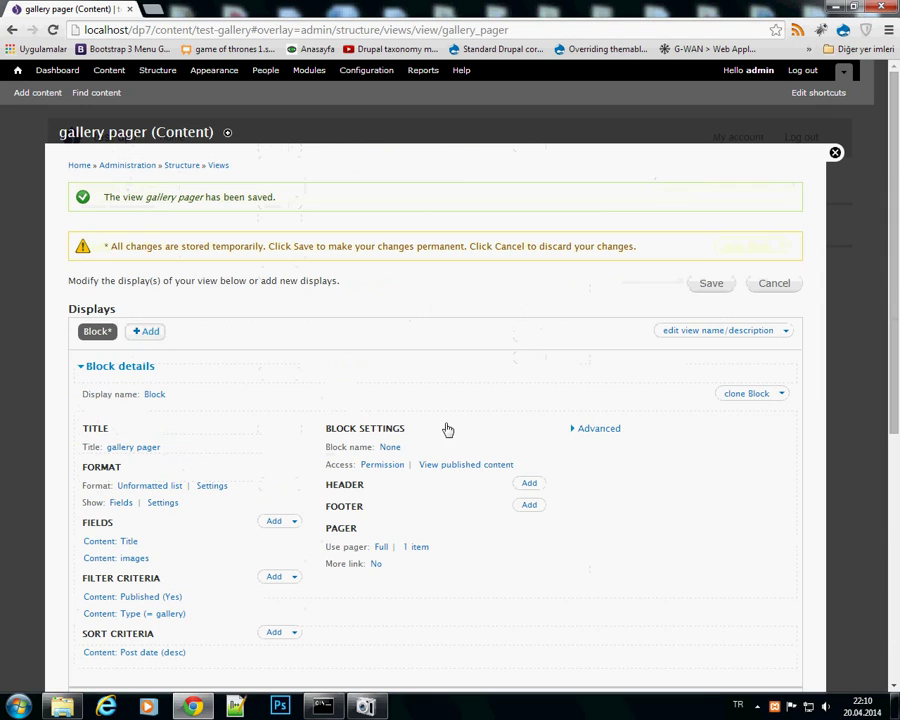
{"action": "left_click", "coordinate": [710, 287]}
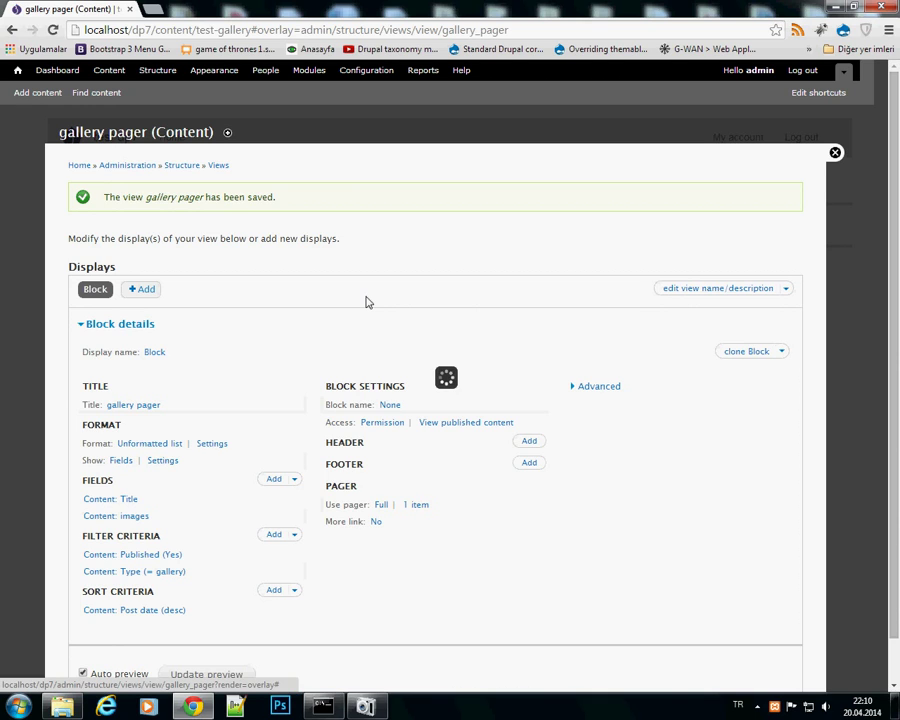
{"action": "left_click", "coordinate": [836, 154]}
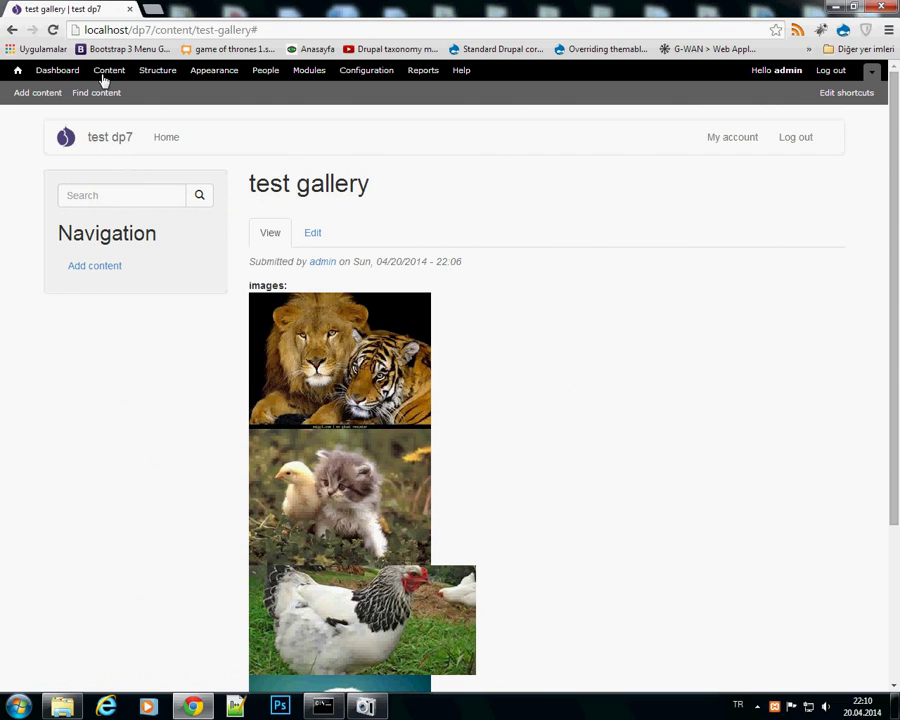
From the site's home page, assign the View: gallery pager block to the Bootstrap theme's Content region, save the blocks and return.
{"action": "left_click", "coordinate": [18, 71]}
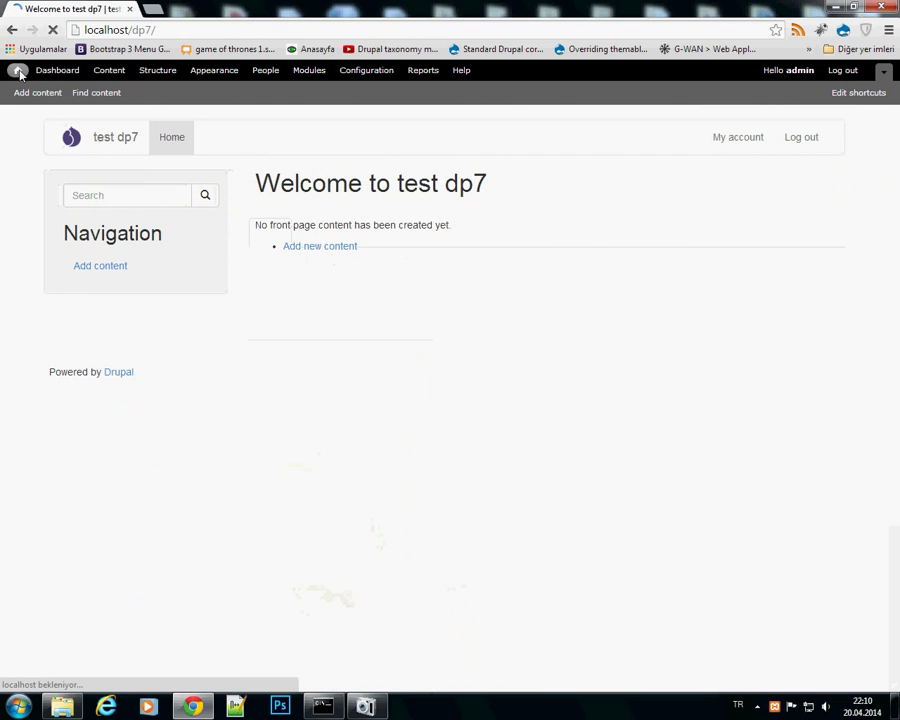
{"action": "left_click", "coordinate": [152, 72]}
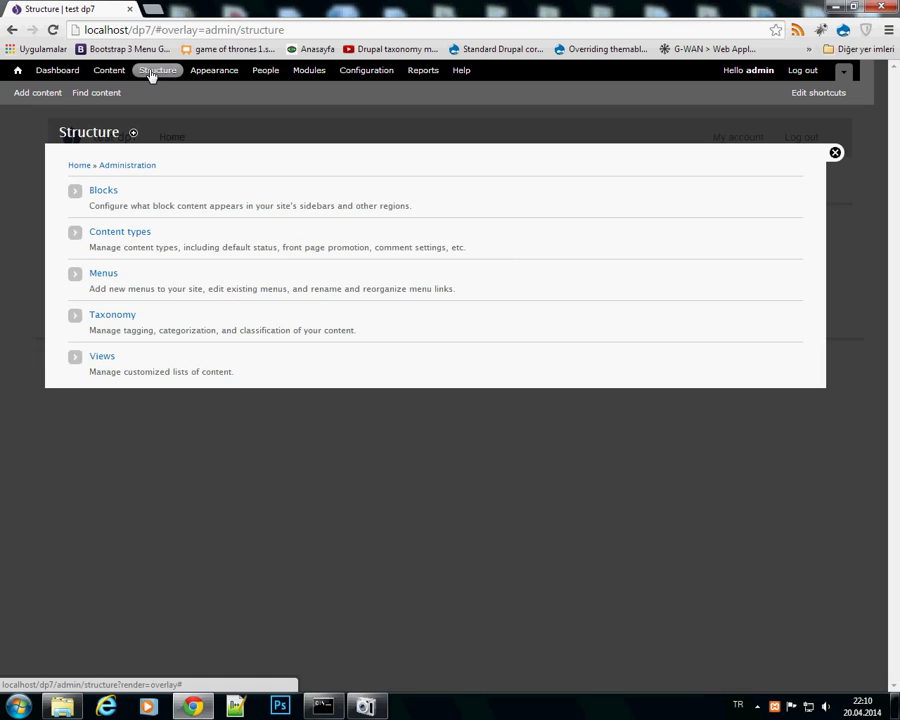
{"action": "left_click", "coordinate": [111, 196]}
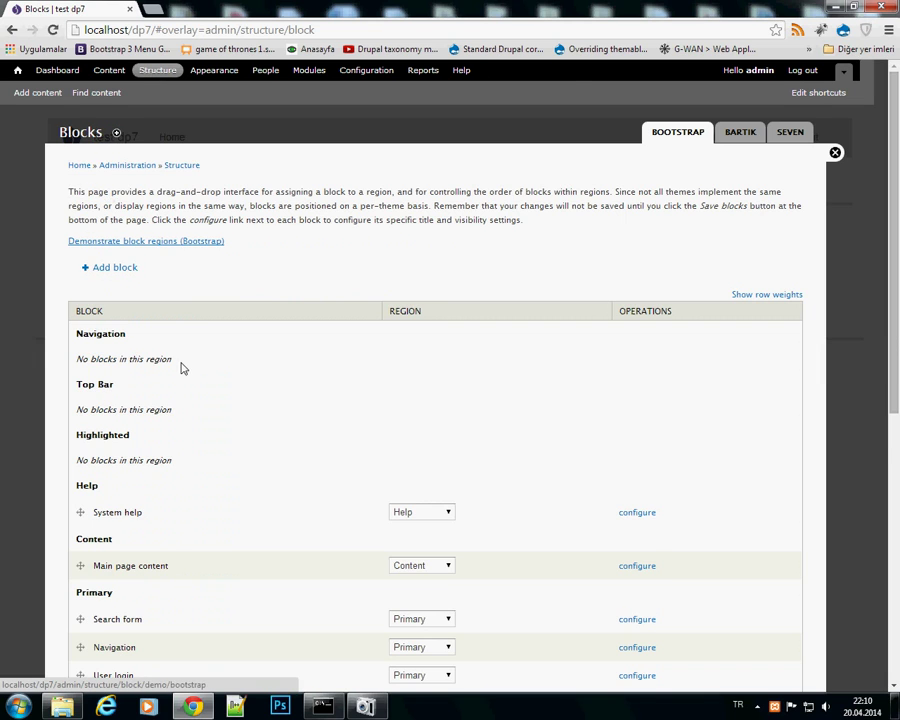
{"action": "scroll", "coordinate": [254, 411], "scroll_direction": "down", "scroll_amount": 5}
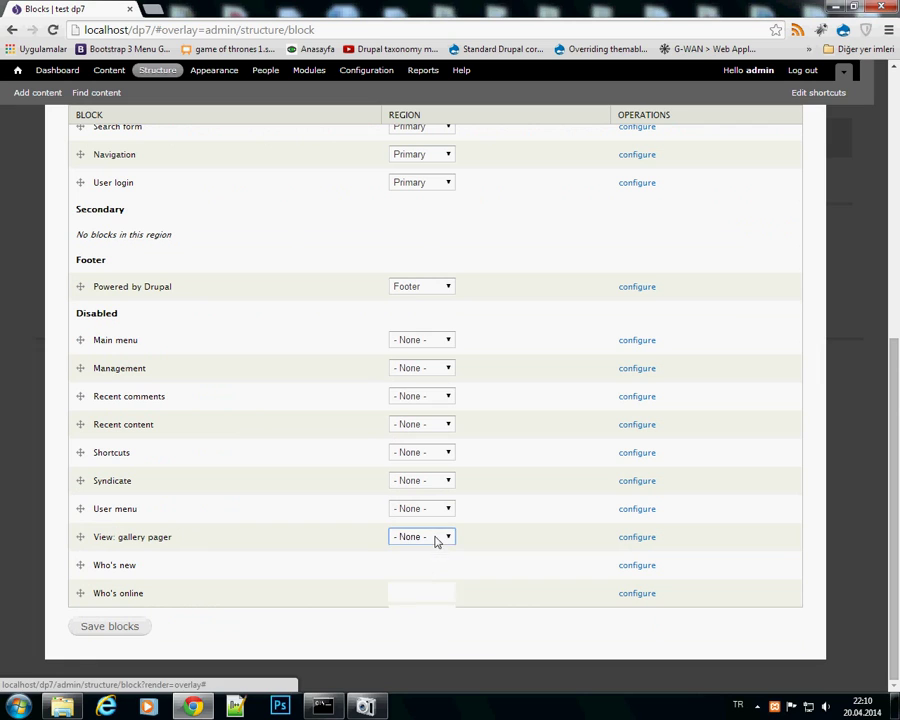
{"action": "left_click", "coordinate": [438, 538]}
{"action": "left_click", "coordinate": [430, 609]}
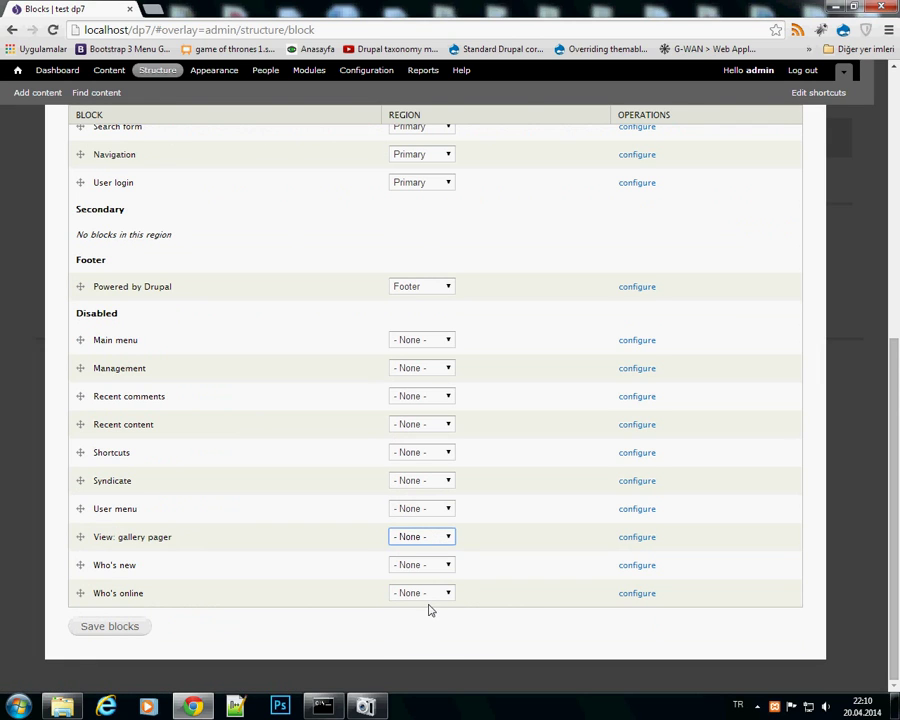
{"action": "left_click", "coordinate": [118, 627]}
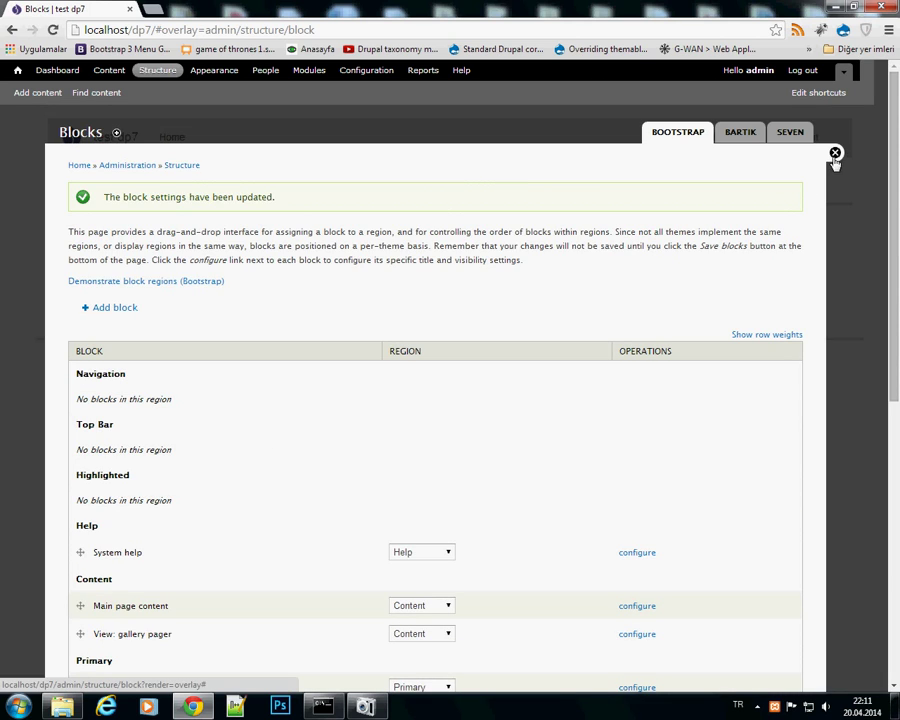
{"action": "left_click", "coordinate": [834, 156]}
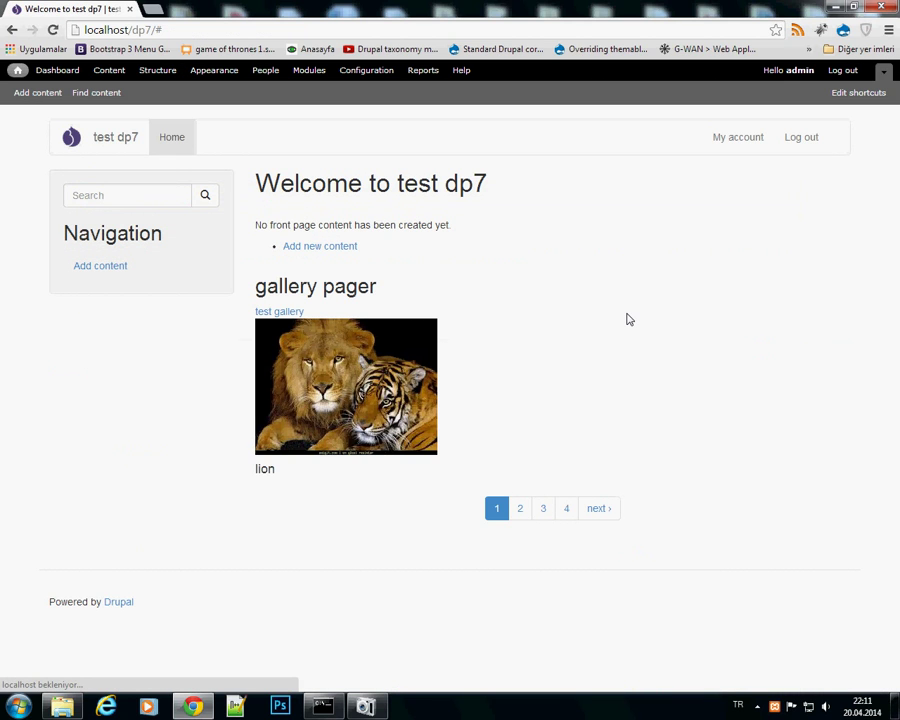
Test the gallery pager block on the home page by paging through pages 2, 3 and 4 and back to page 2.
{"action": "left_click", "coordinate": [524, 510]}
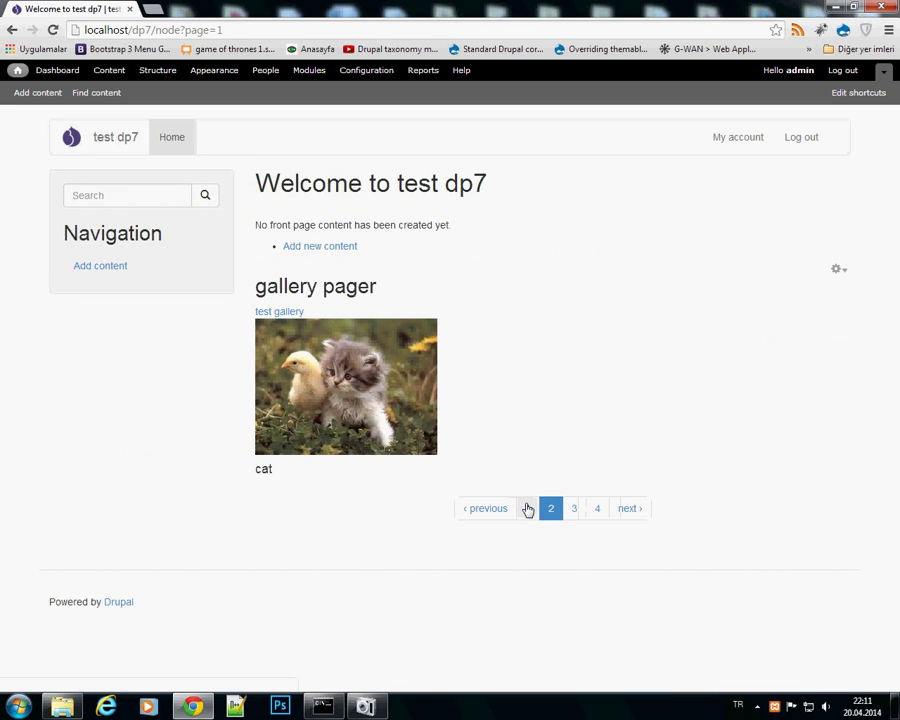
{"action": "left_click_drag", "start_coordinate": [246, 30], "coordinate": [141, 30]}
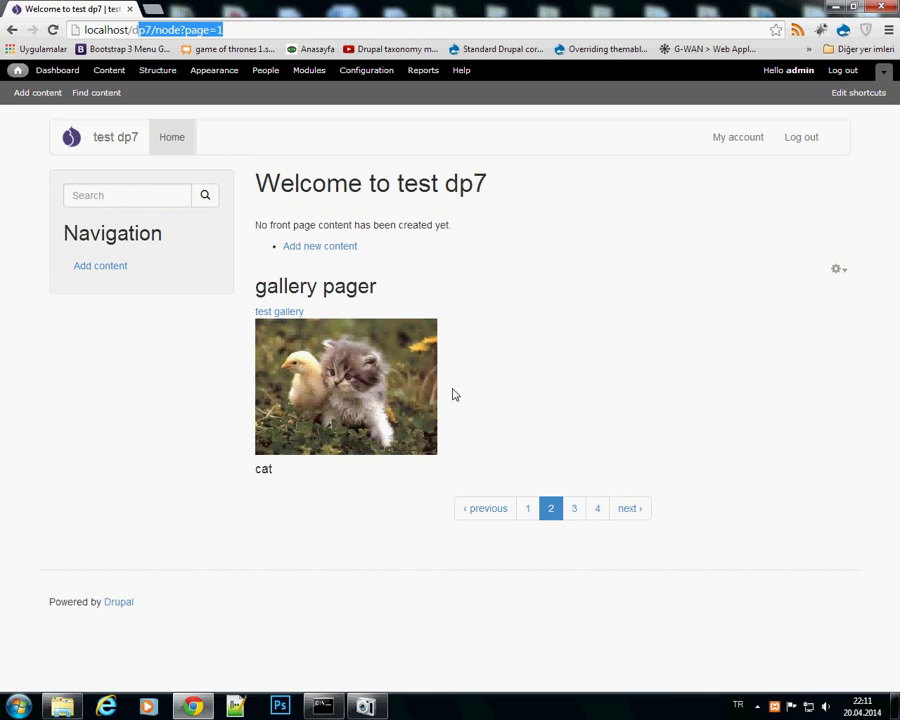
{"action": "left_click", "coordinate": [576, 512]}
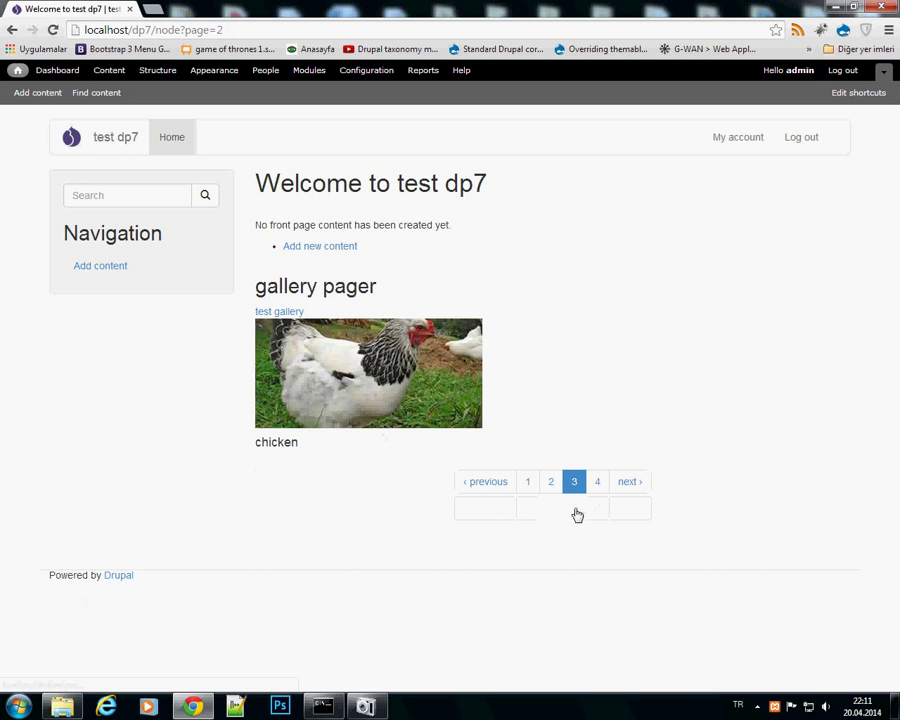
{"action": "left_click", "coordinate": [600, 482]}
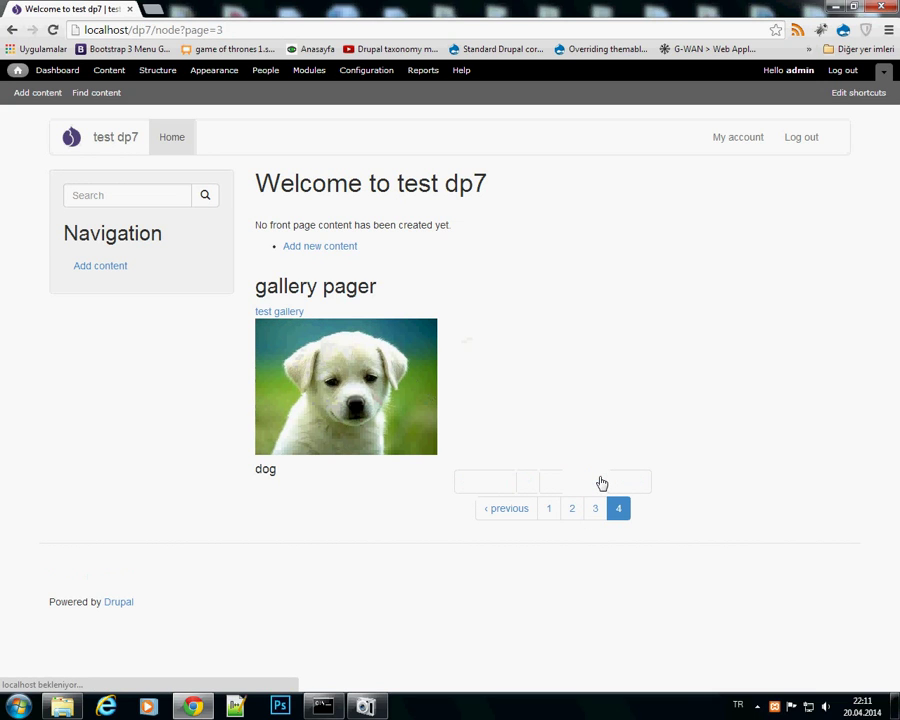
{"action": "left_click", "coordinate": [594, 511]}
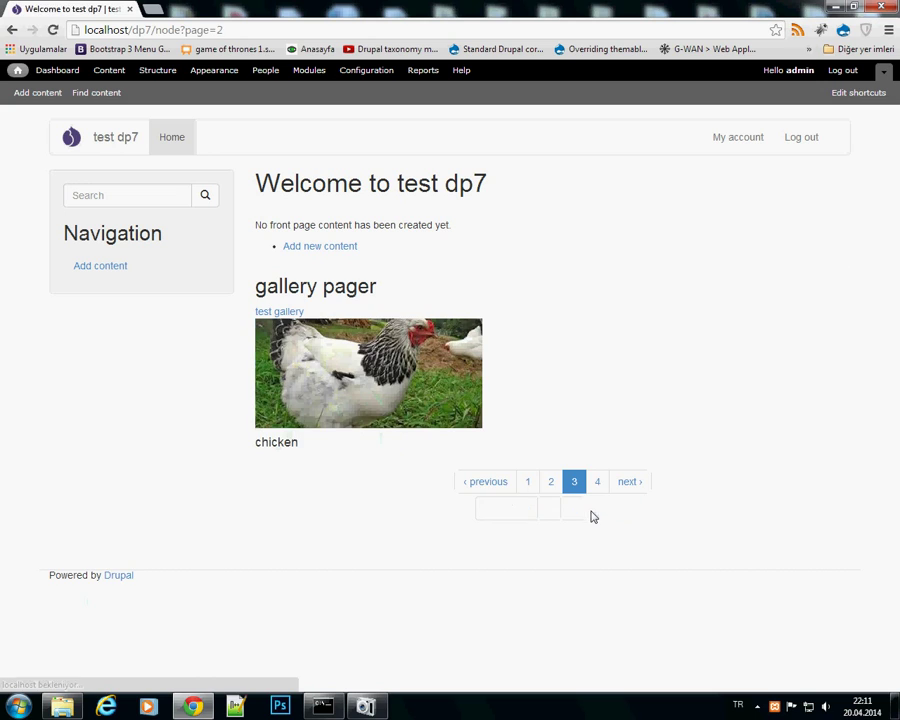
{"action": "left_click", "coordinate": [551, 484]}
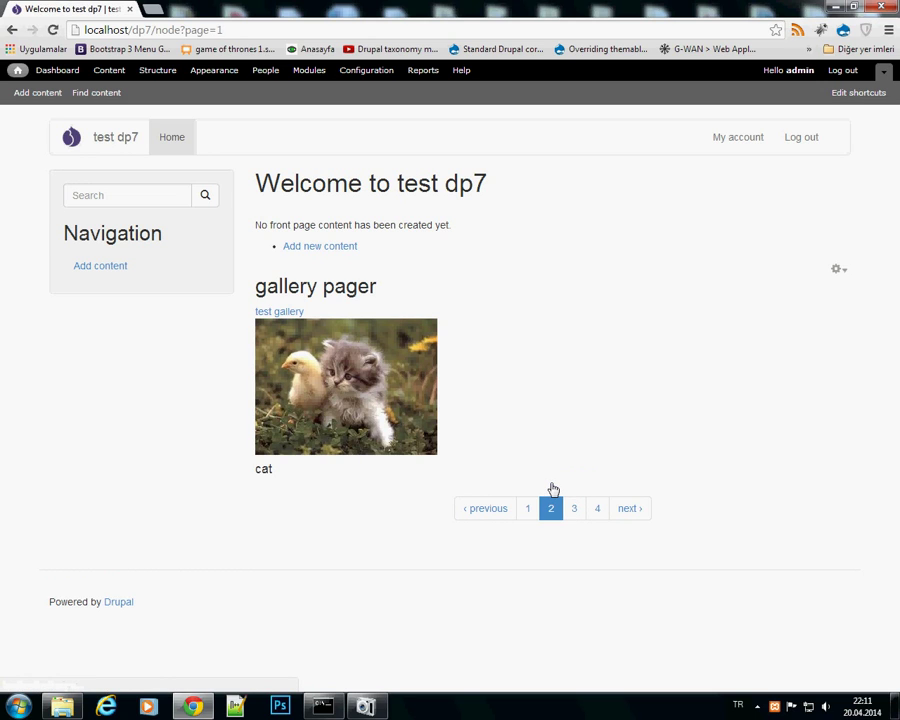